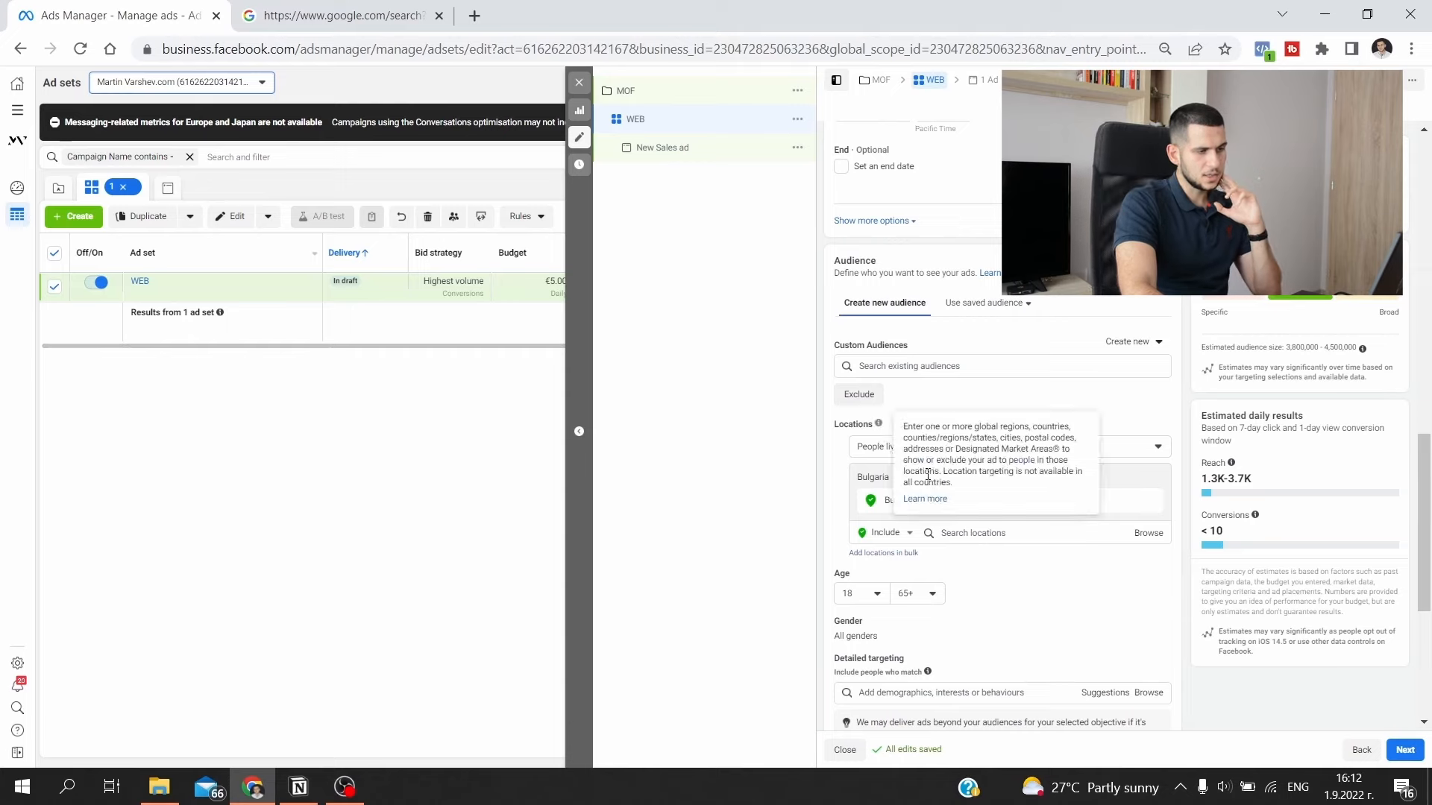
- Start a new custom audience for the WEB ad set with Website as its source
scroll(881, 437, "down", 3)
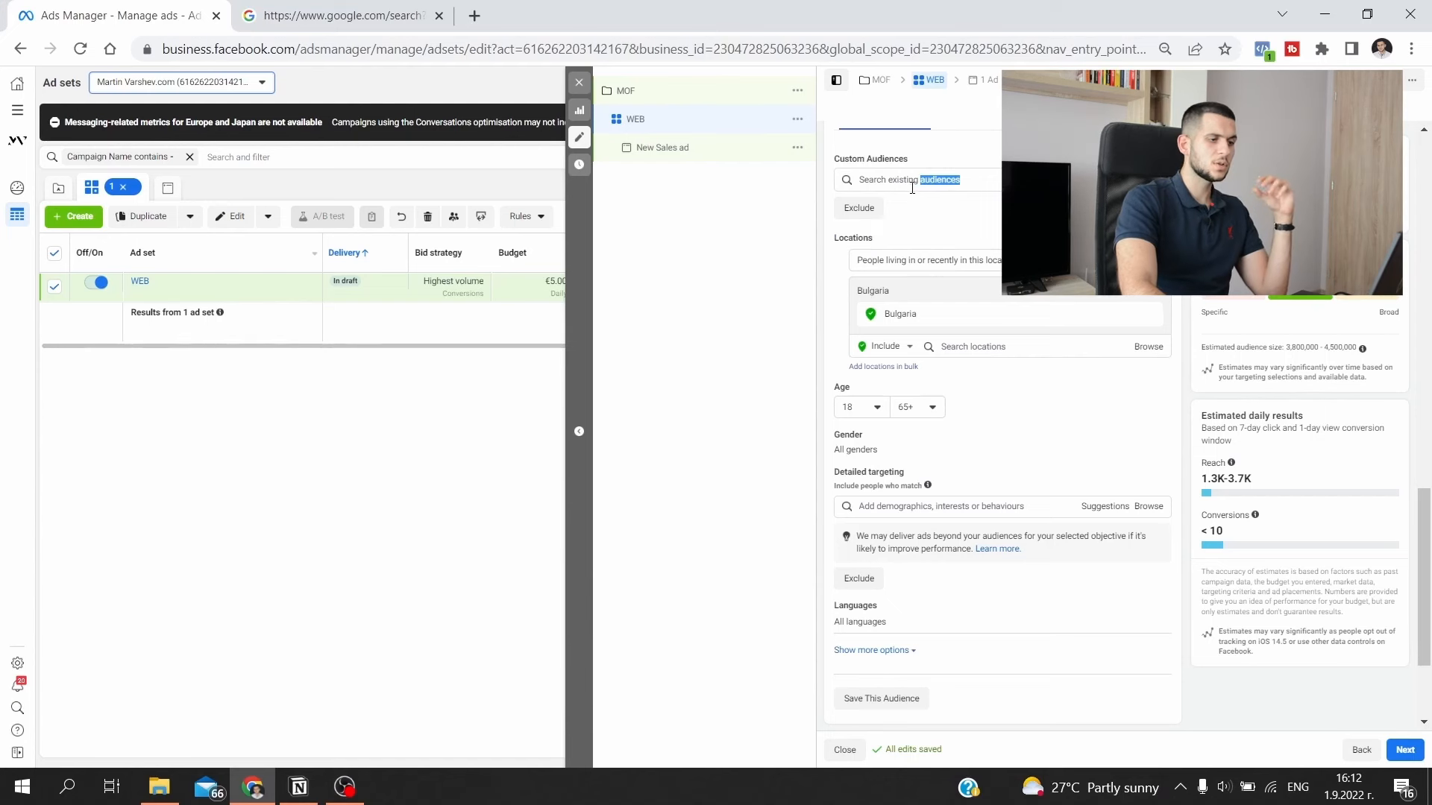
left_click(911, 186)
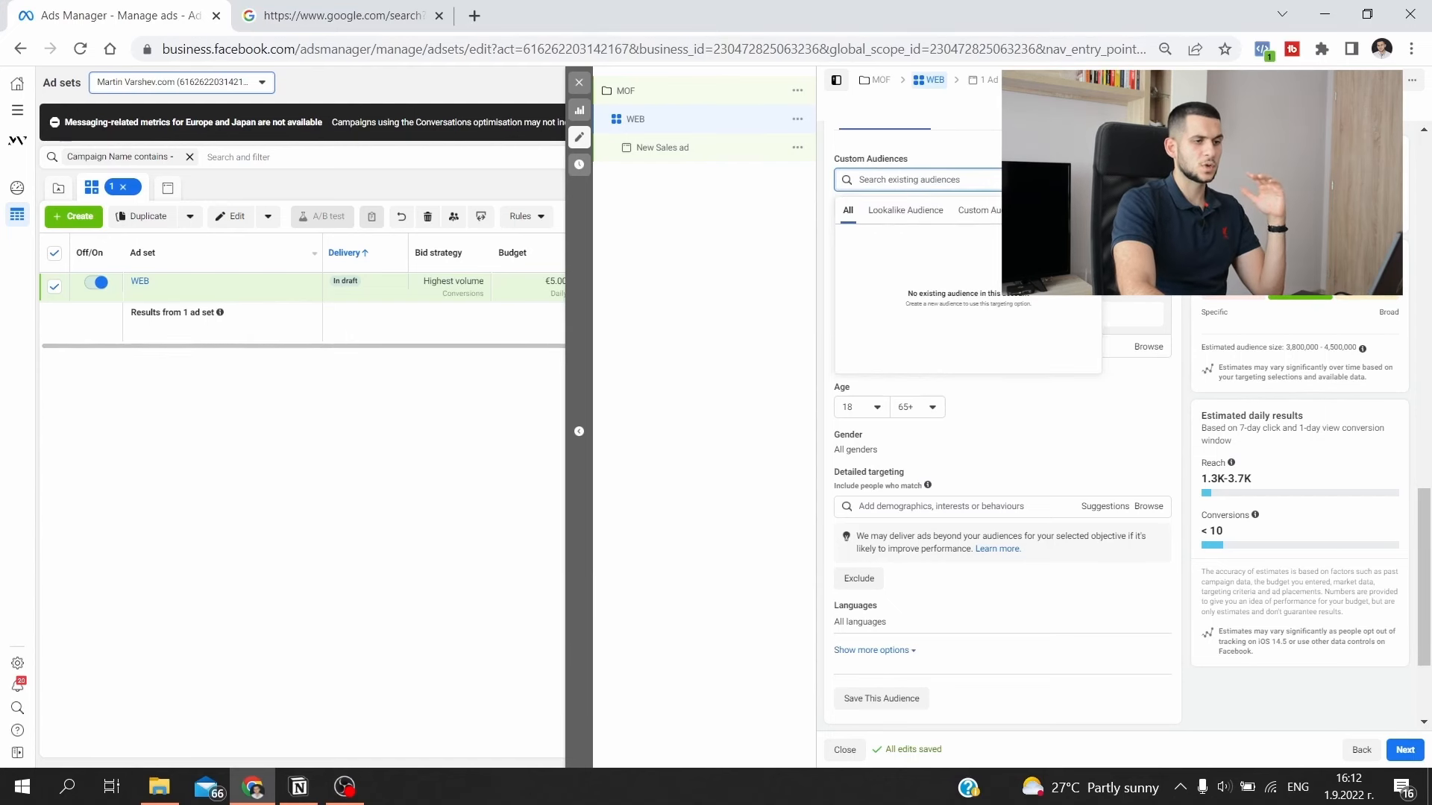
key("Escape")
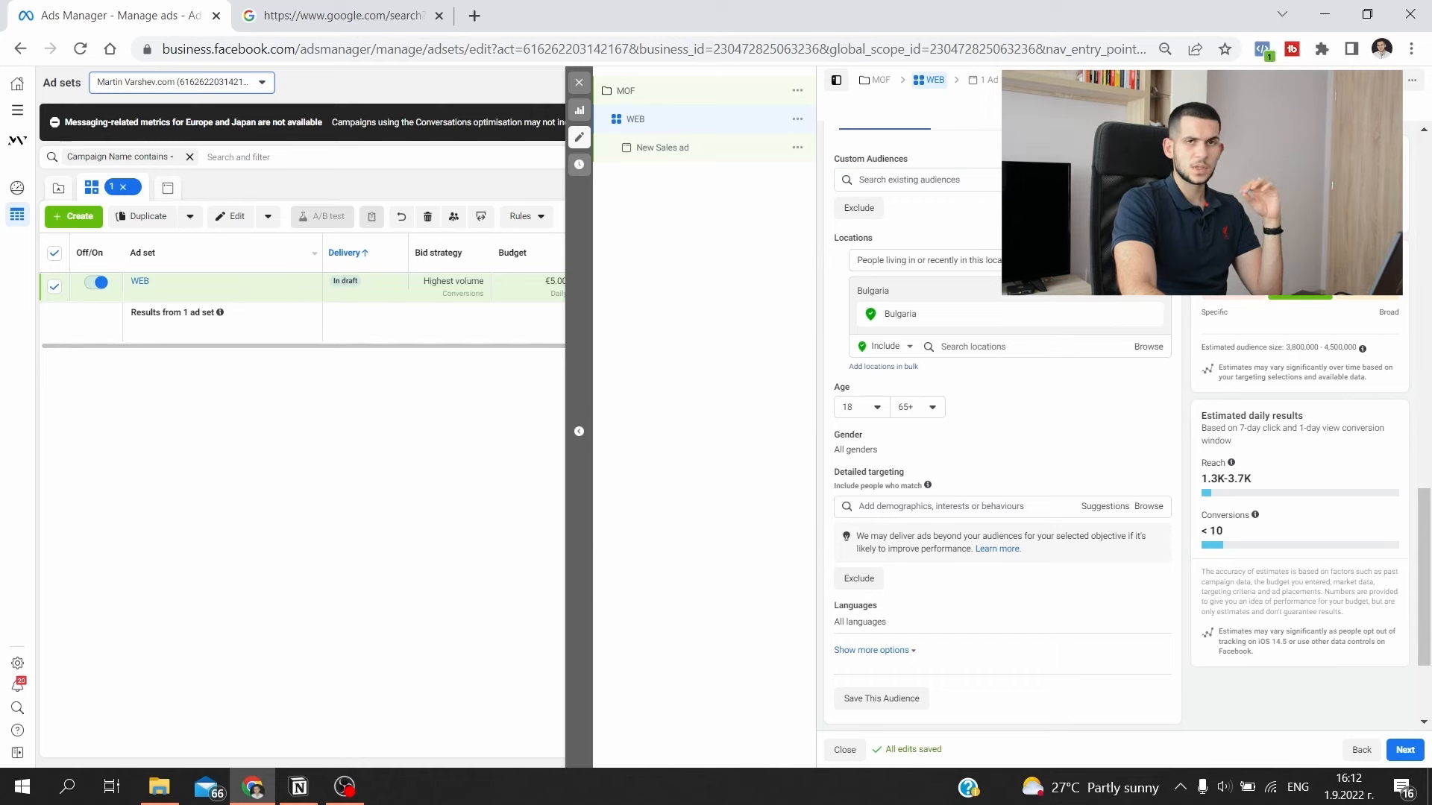
left_click(1127, 184)
left_click(594, 273)
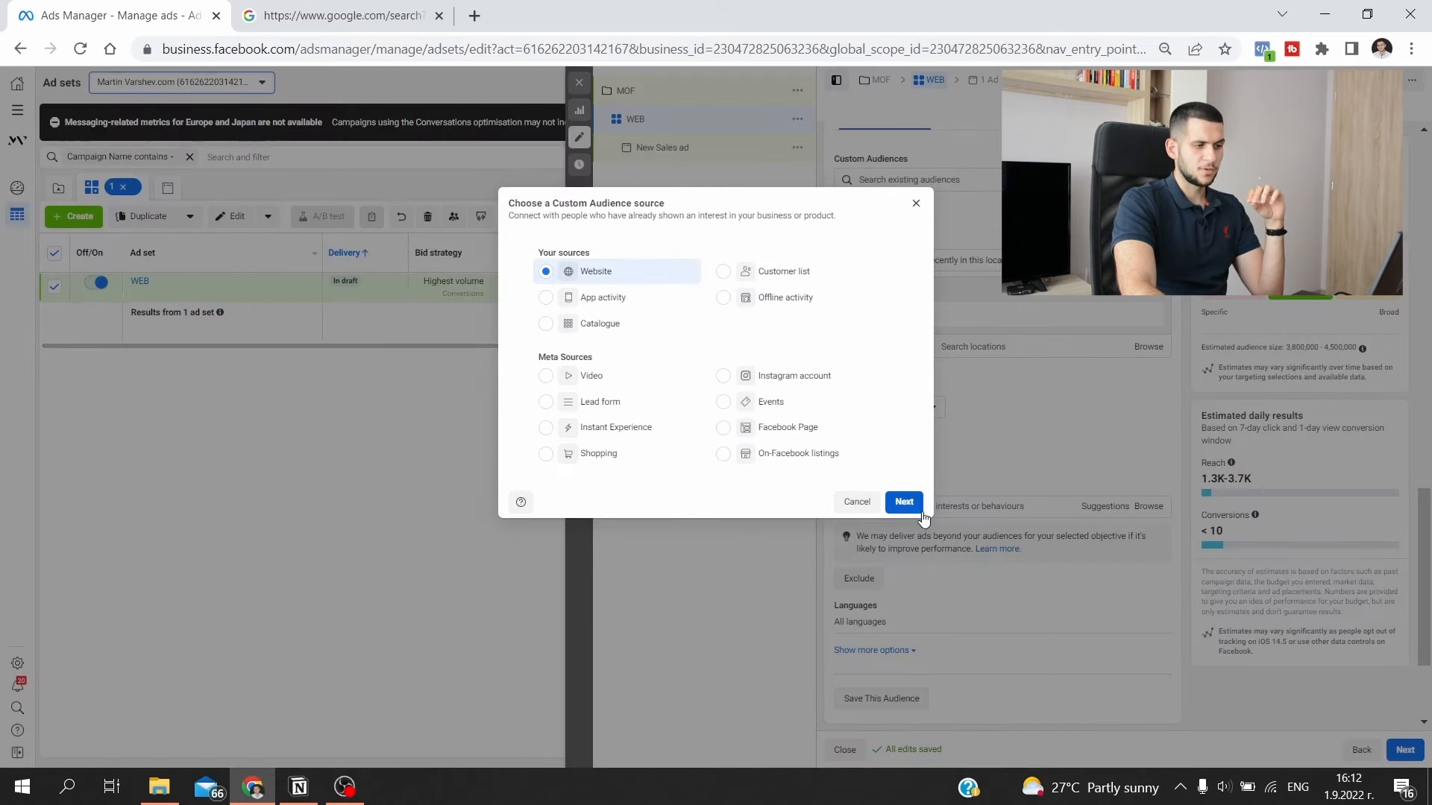
left_click(904, 502)
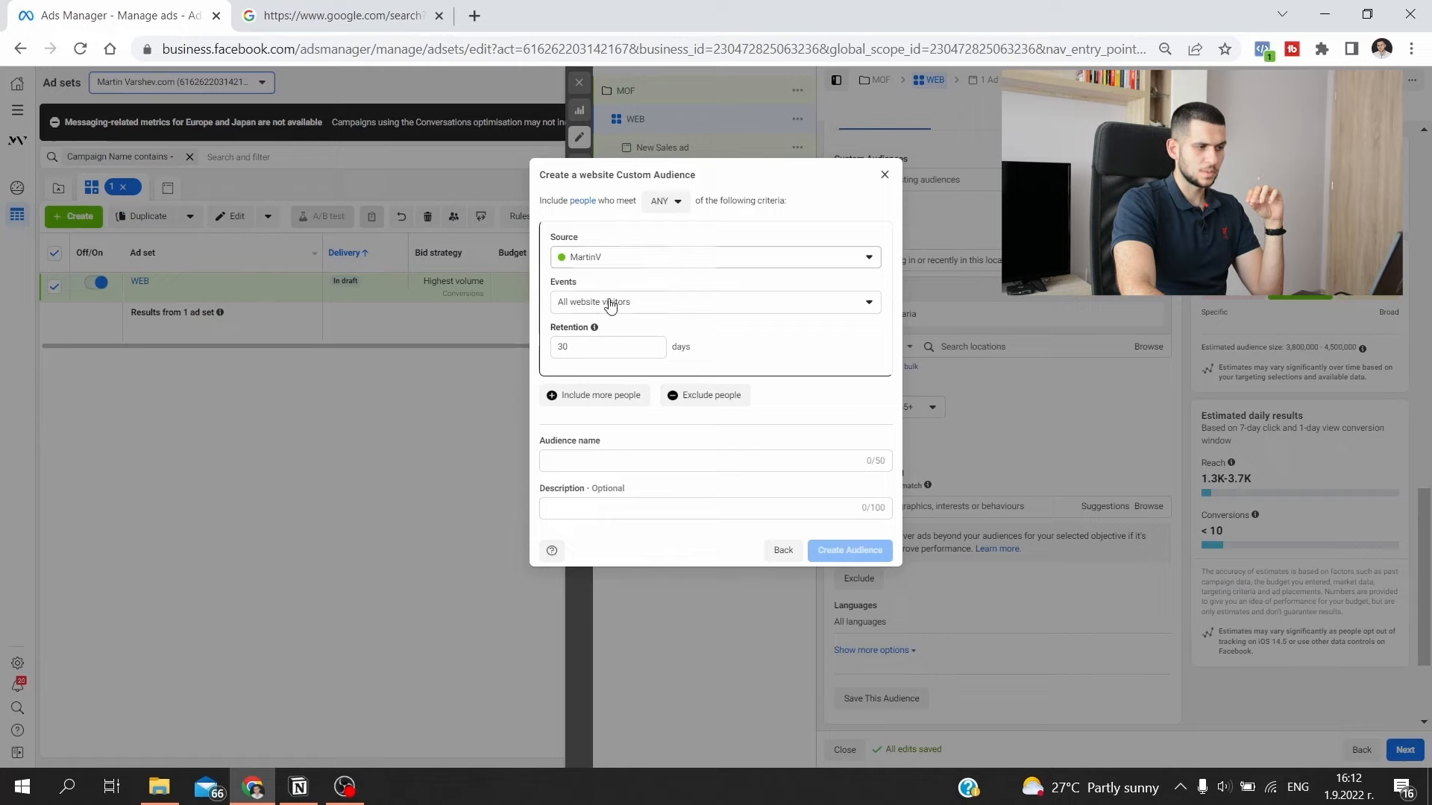
- Create the audience of all website visitors with 30-day retention, named WEB L30
left_click(591, 346)
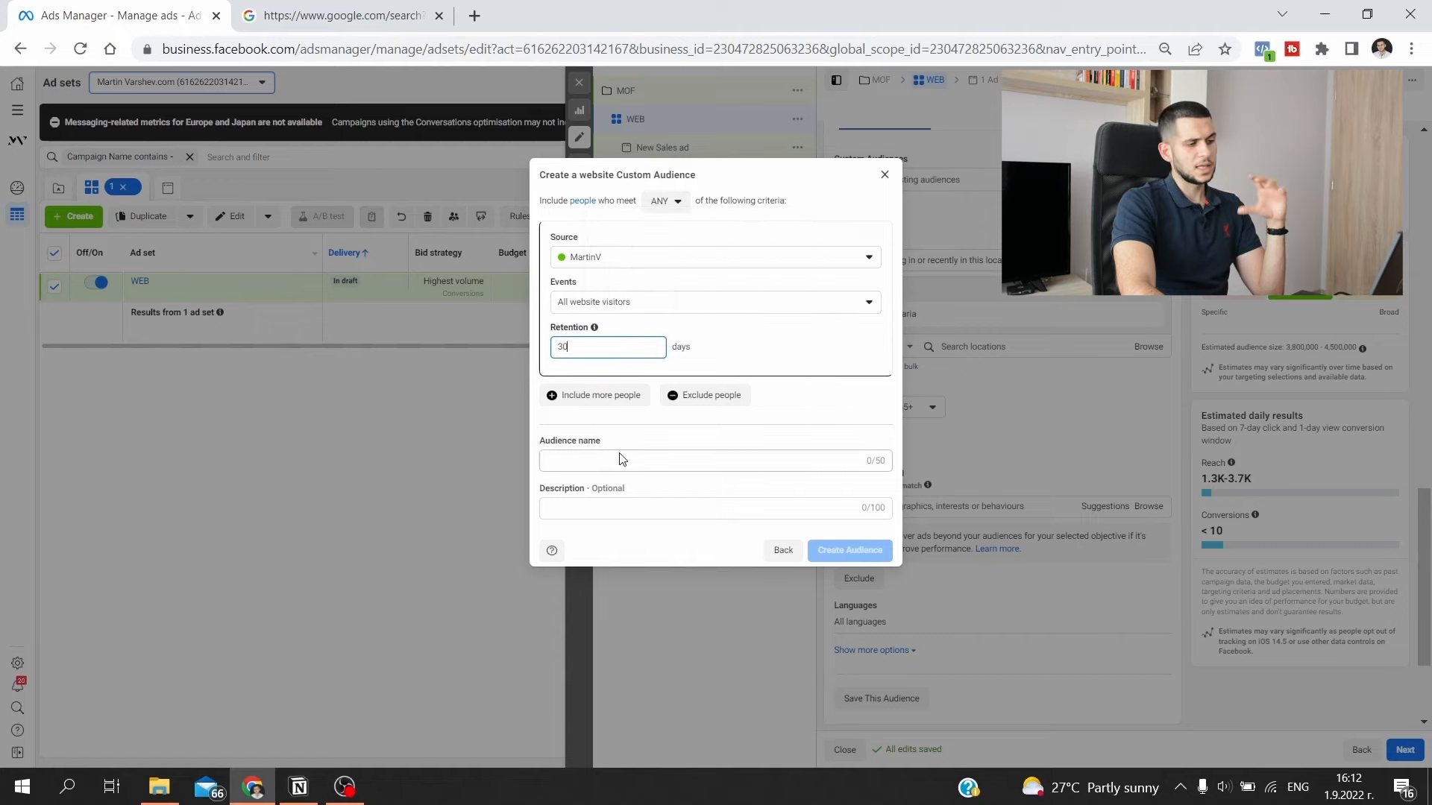
type("WEB")
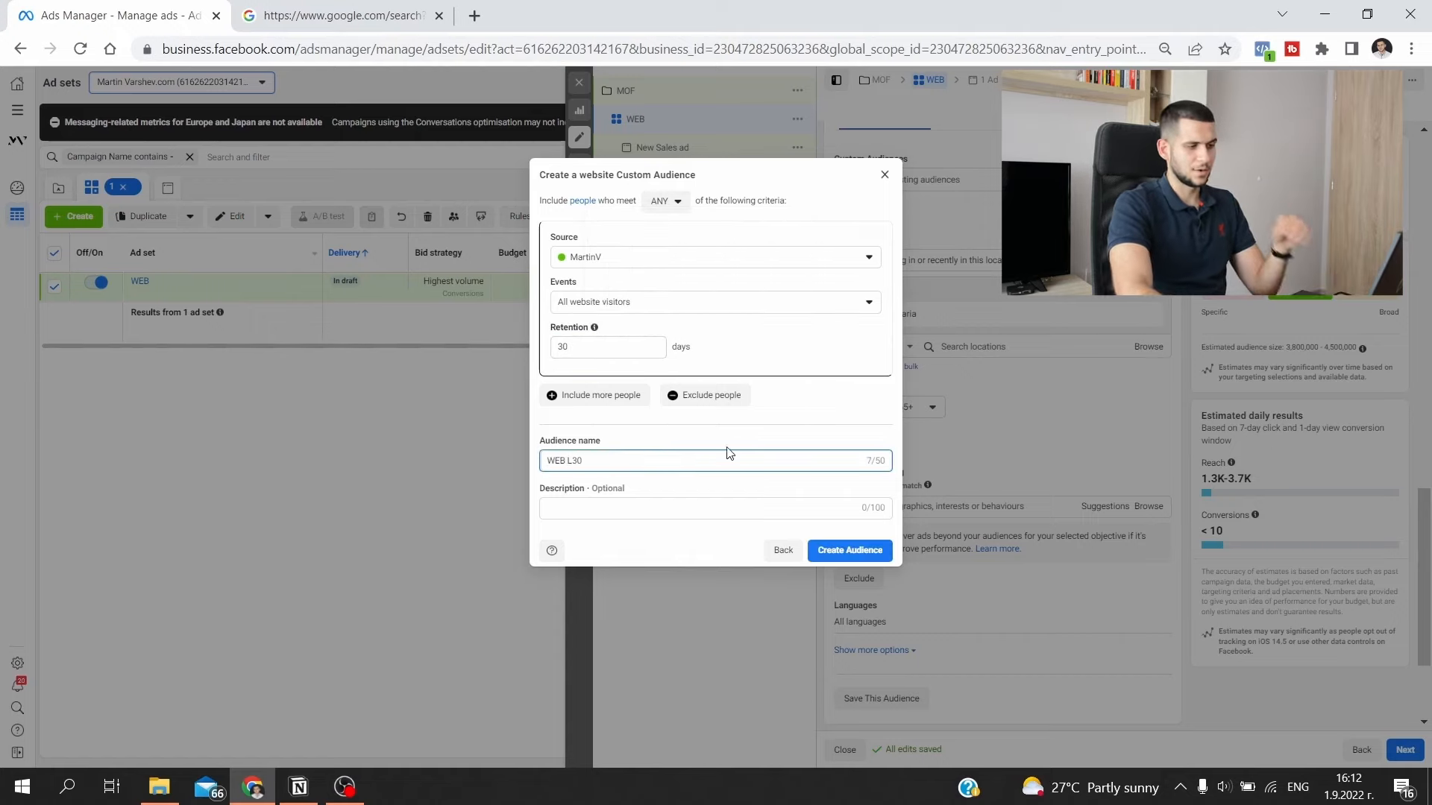
type(" L30")
left_click(841, 551)
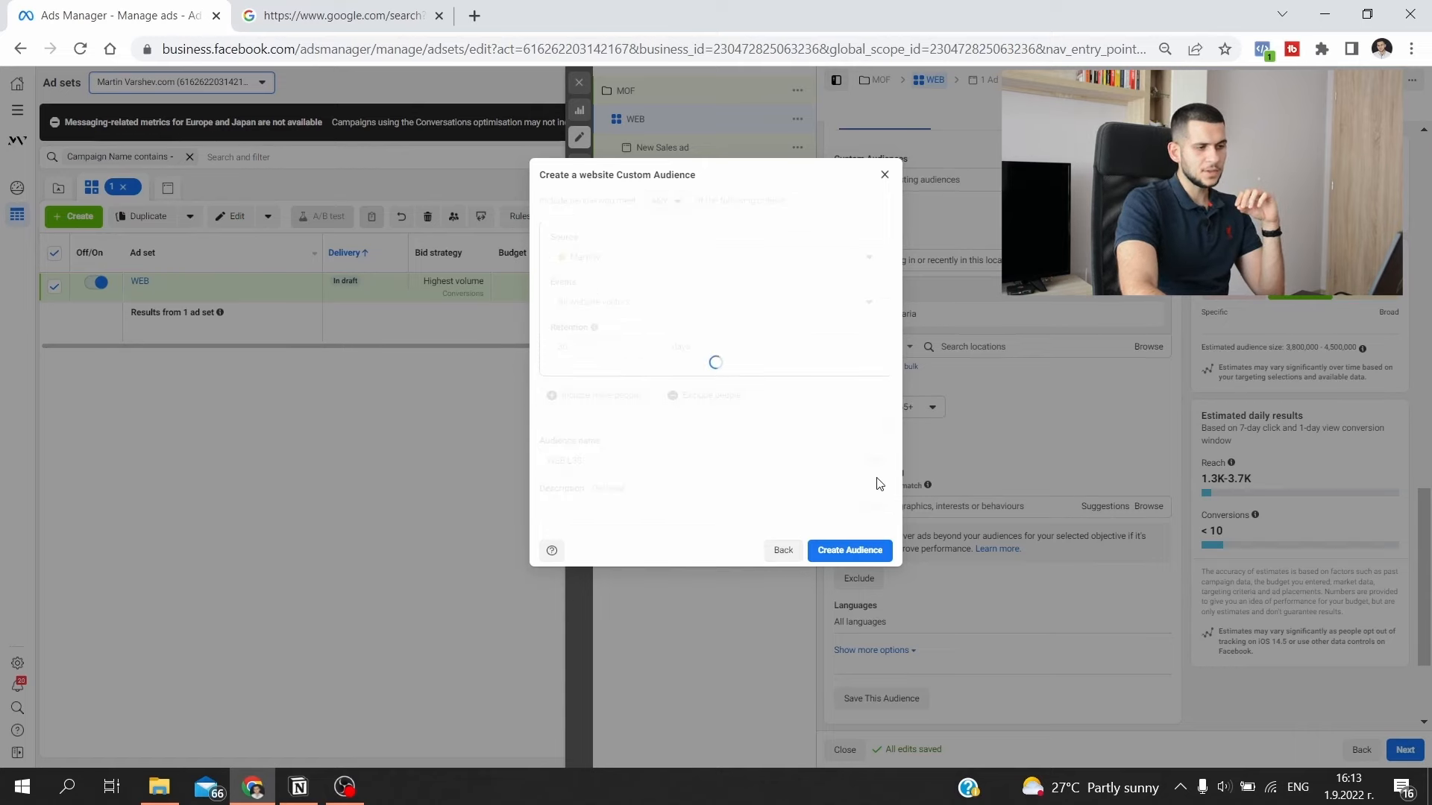
left_click(884, 182)
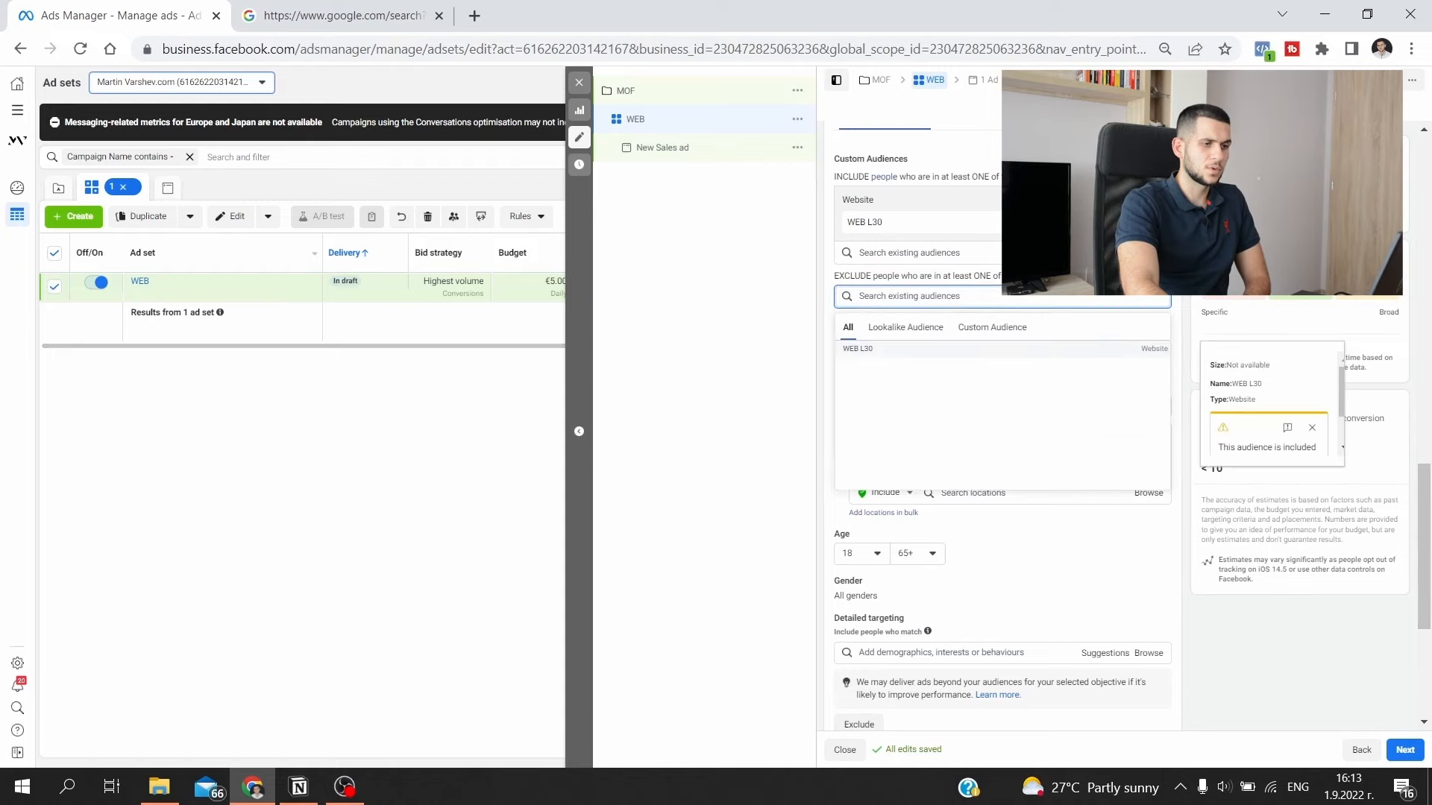
- Check the existing audiences available for exclusion and start another custom audience with Website as its source
left_click(910, 297)
left_click(909, 298)
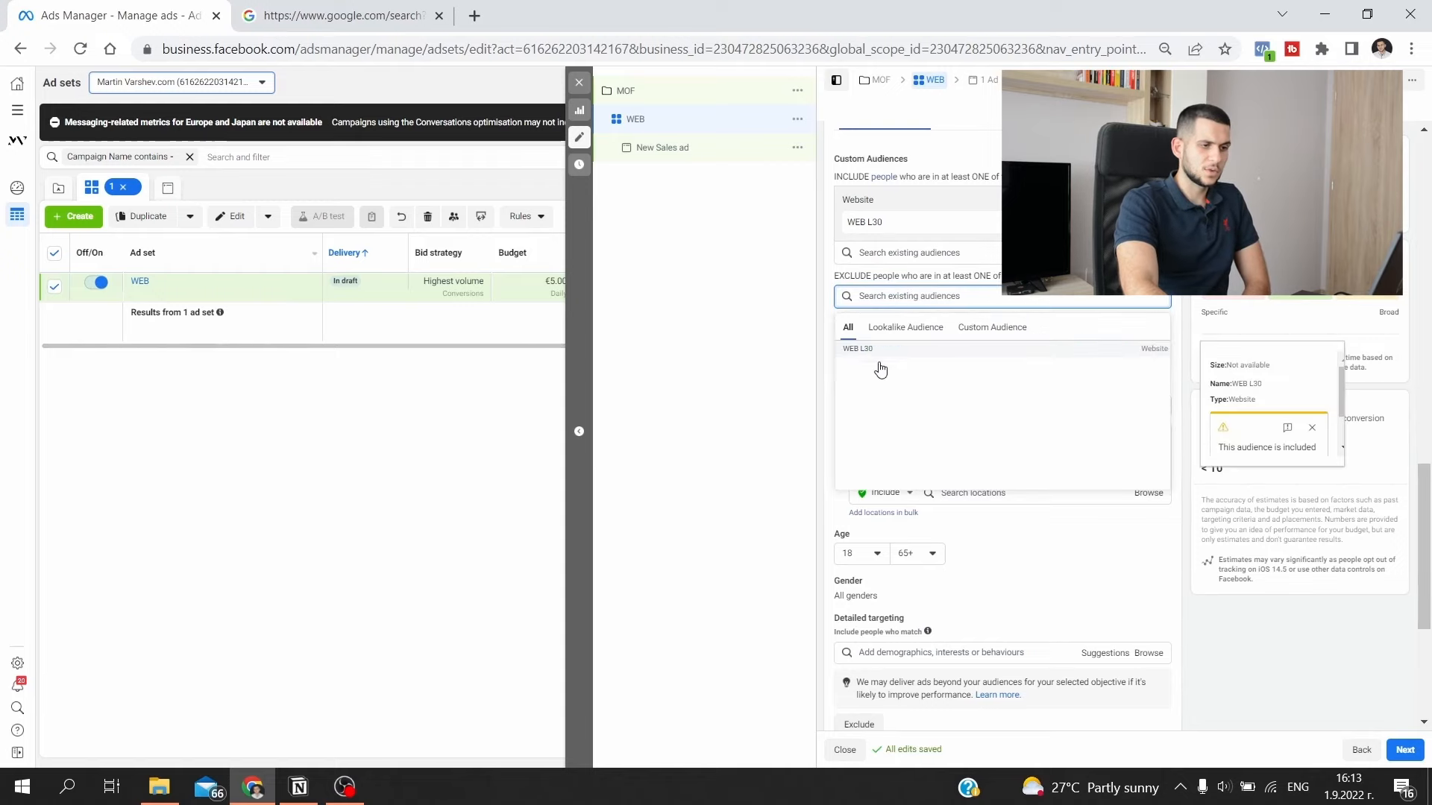
left_click(1141, 158)
left_click(1119, 183)
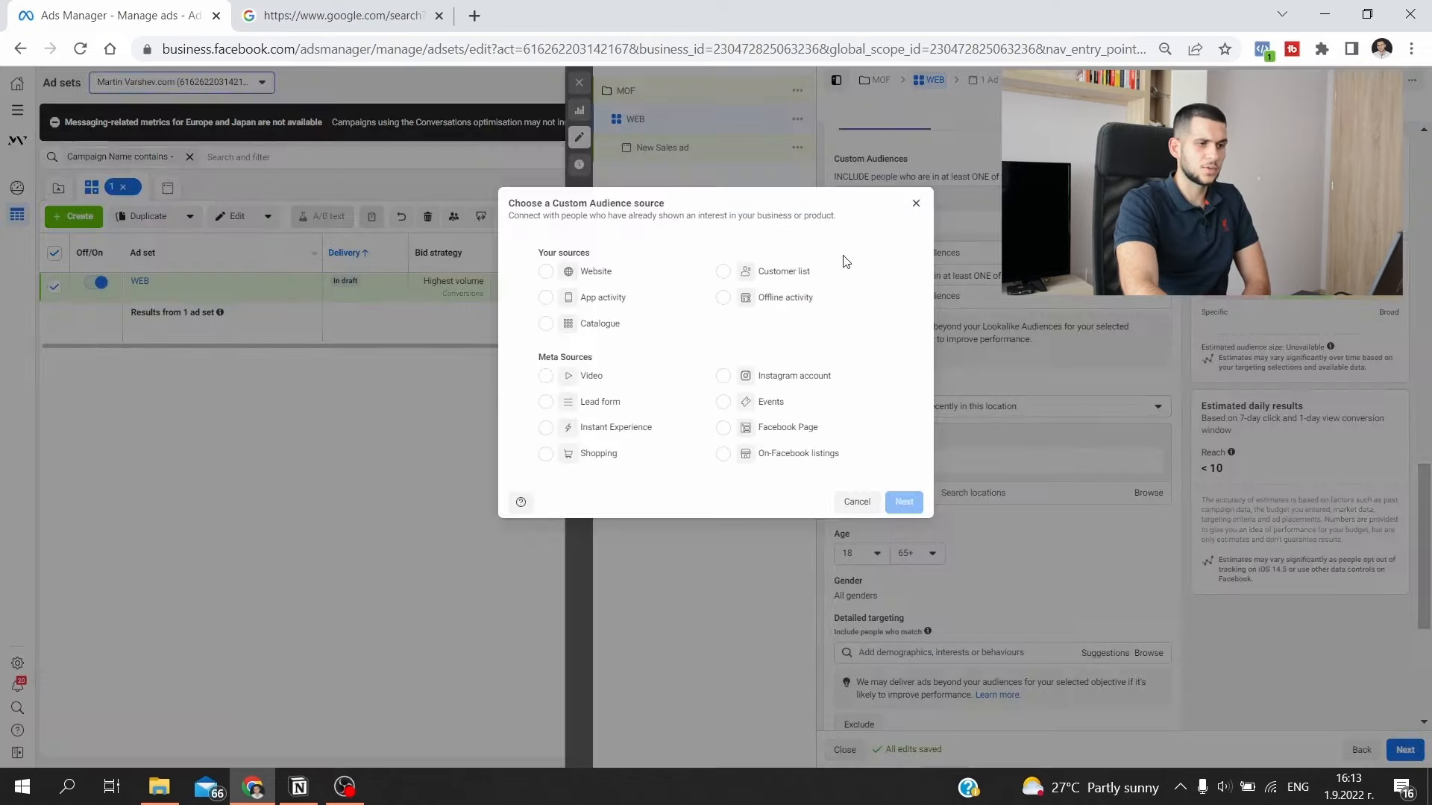
left_click(607, 274)
left_click(904, 502)
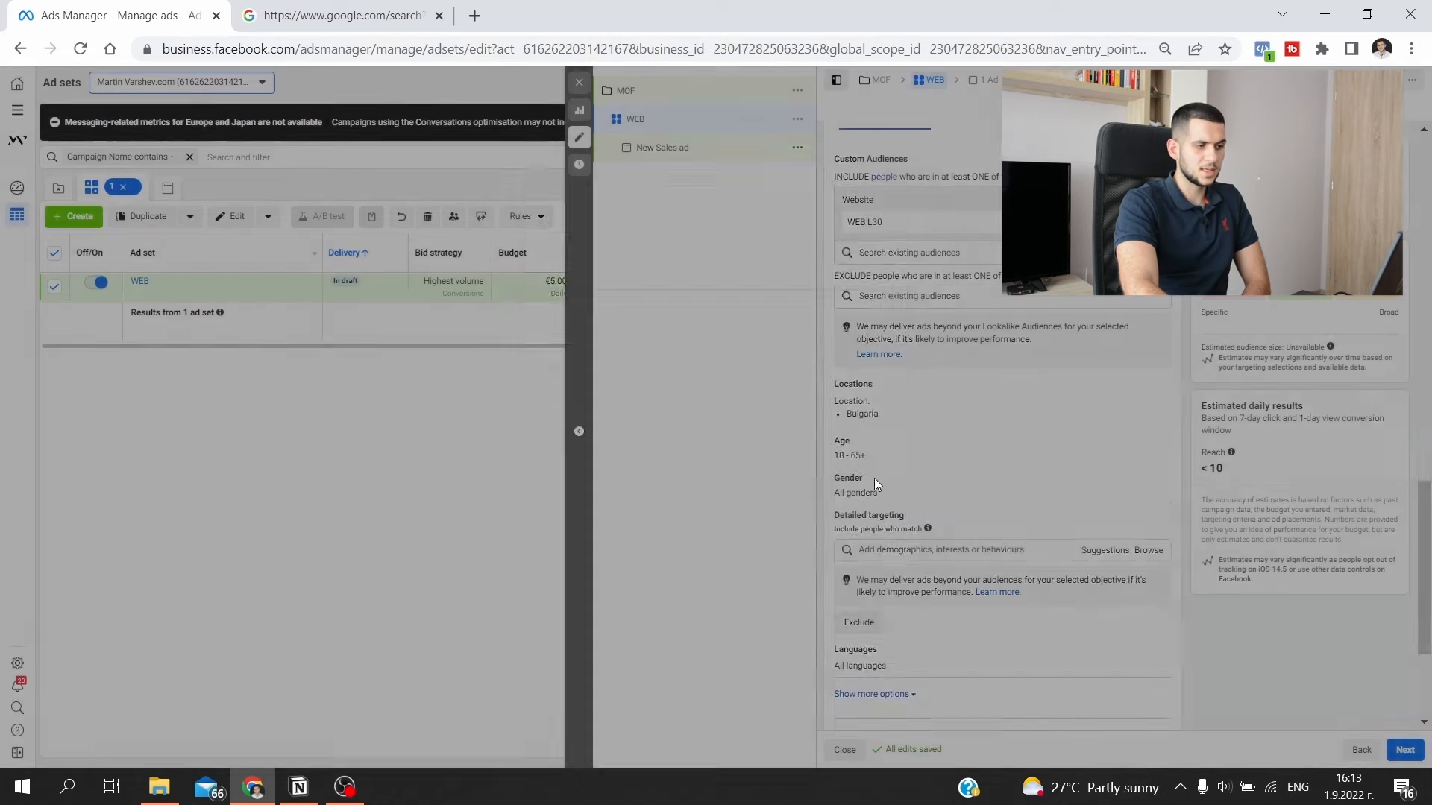
- Create the audience from the AddToCart event with 30-day retention, named ATC L30
left_click(669, 299)
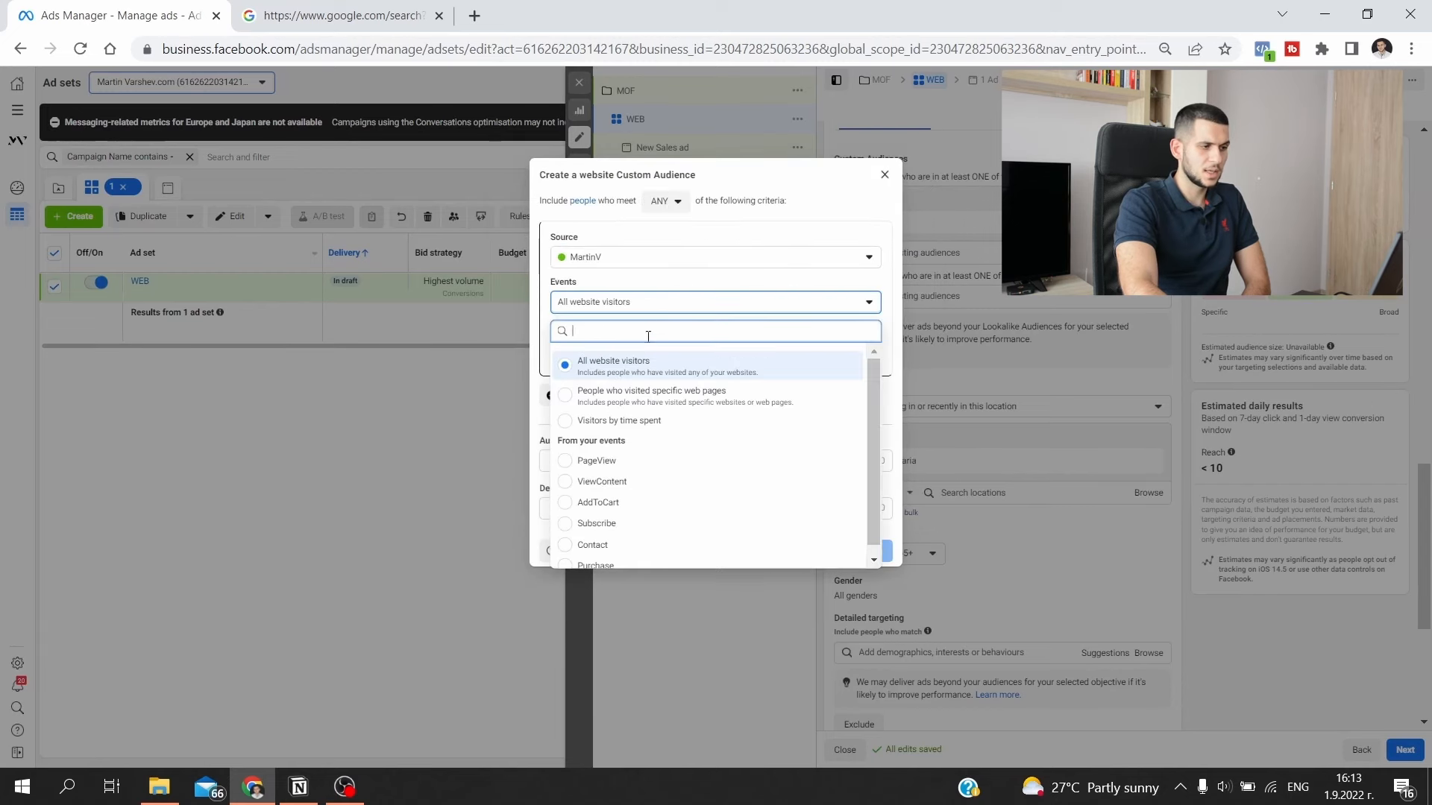
left_click(640, 485)
left_click(611, 476)
type("ATC L30")
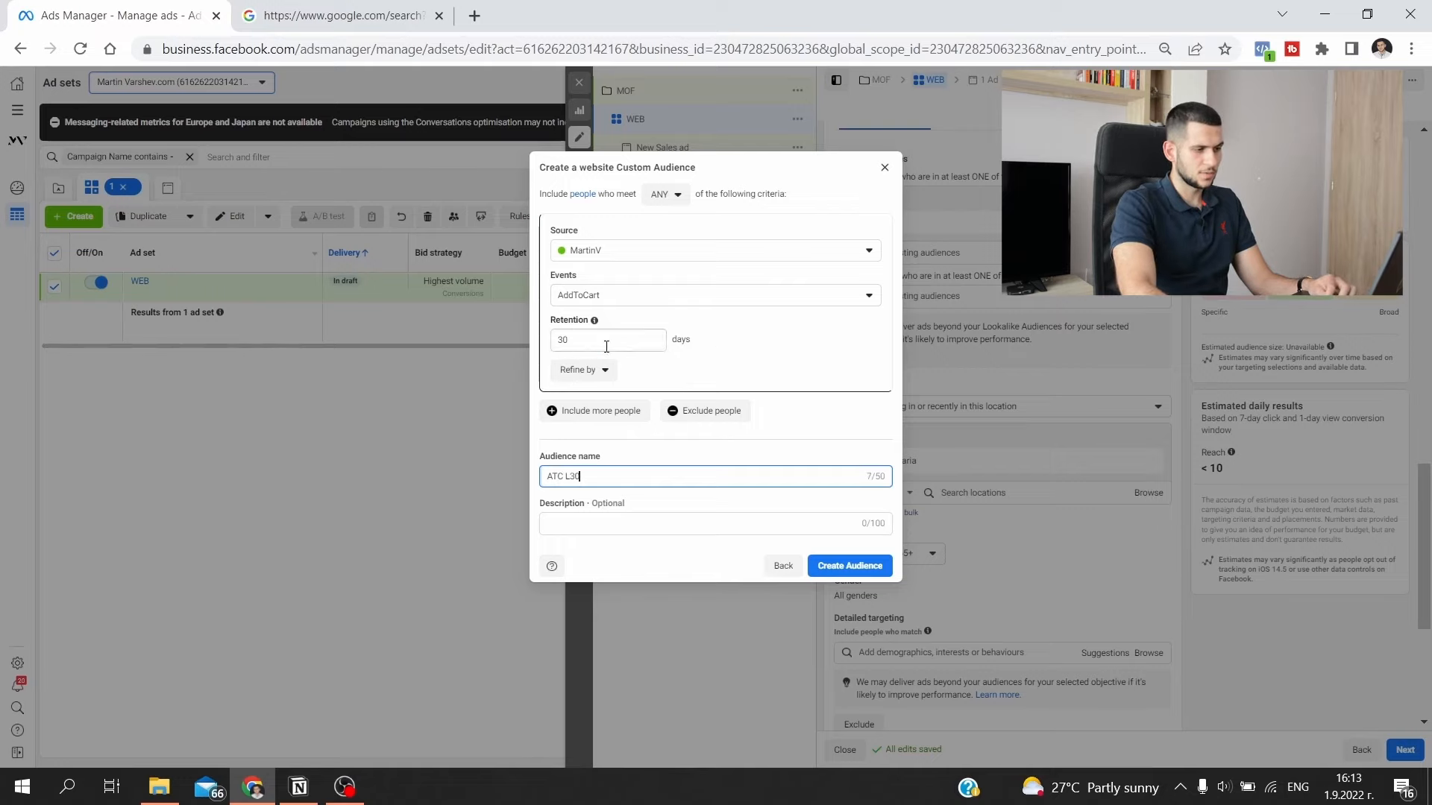
left_click(854, 576)
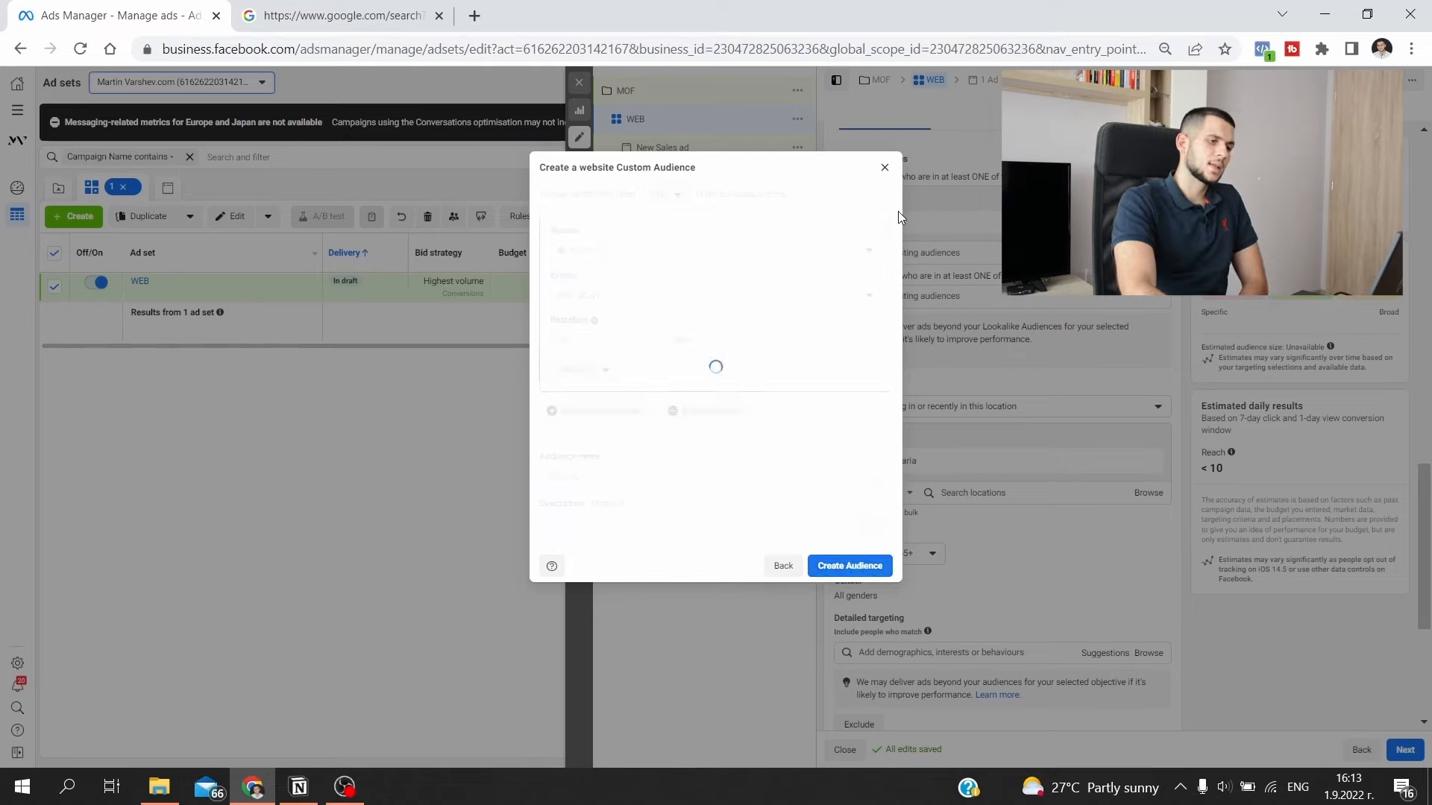
left_click(885, 183)
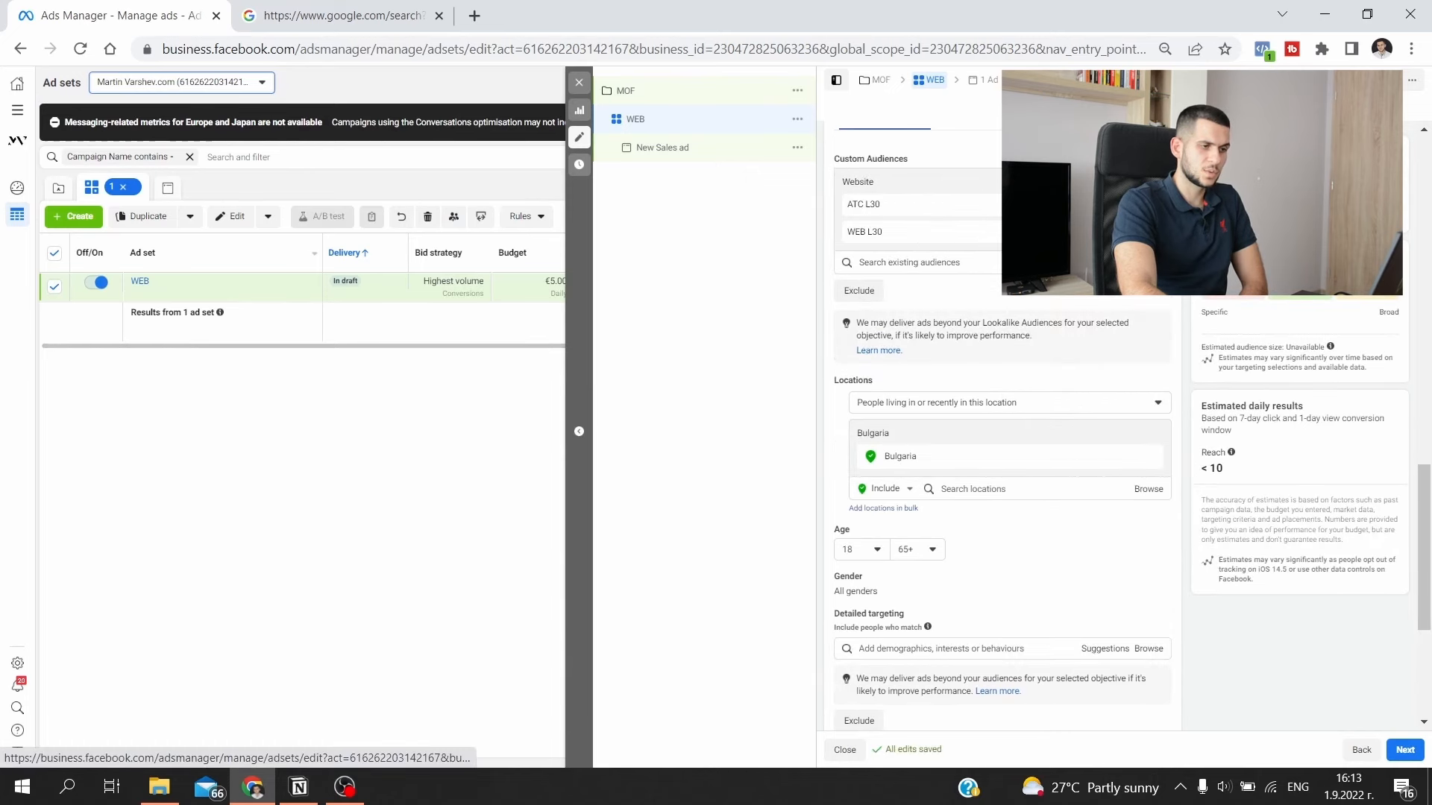
- Create a website custom audience from the Purchase event with 30-day retention, named PUR L30, and move ATC L30 to the excluded audiences
left_click(1119, 183)
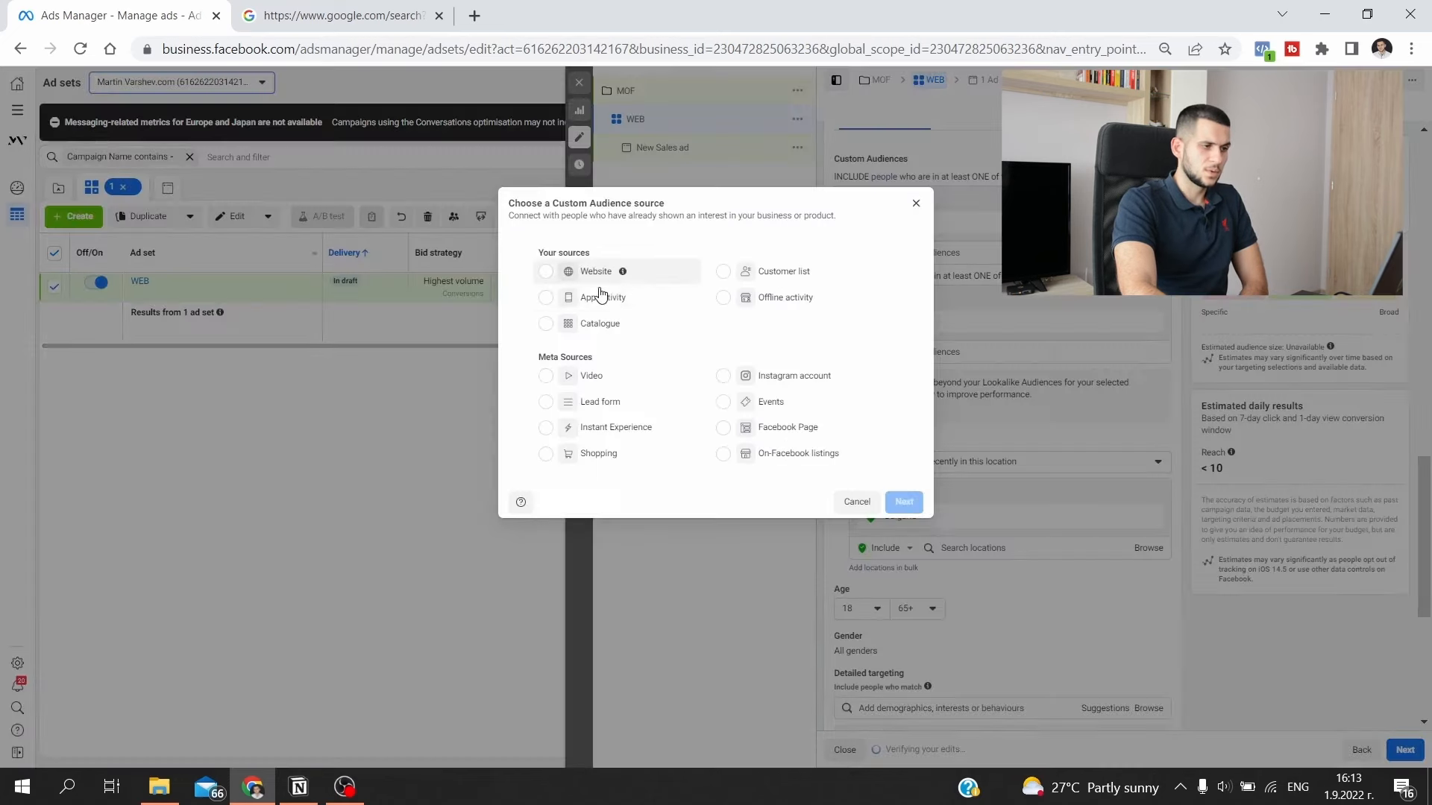
left_click(643, 276)
left_click(905, 503)
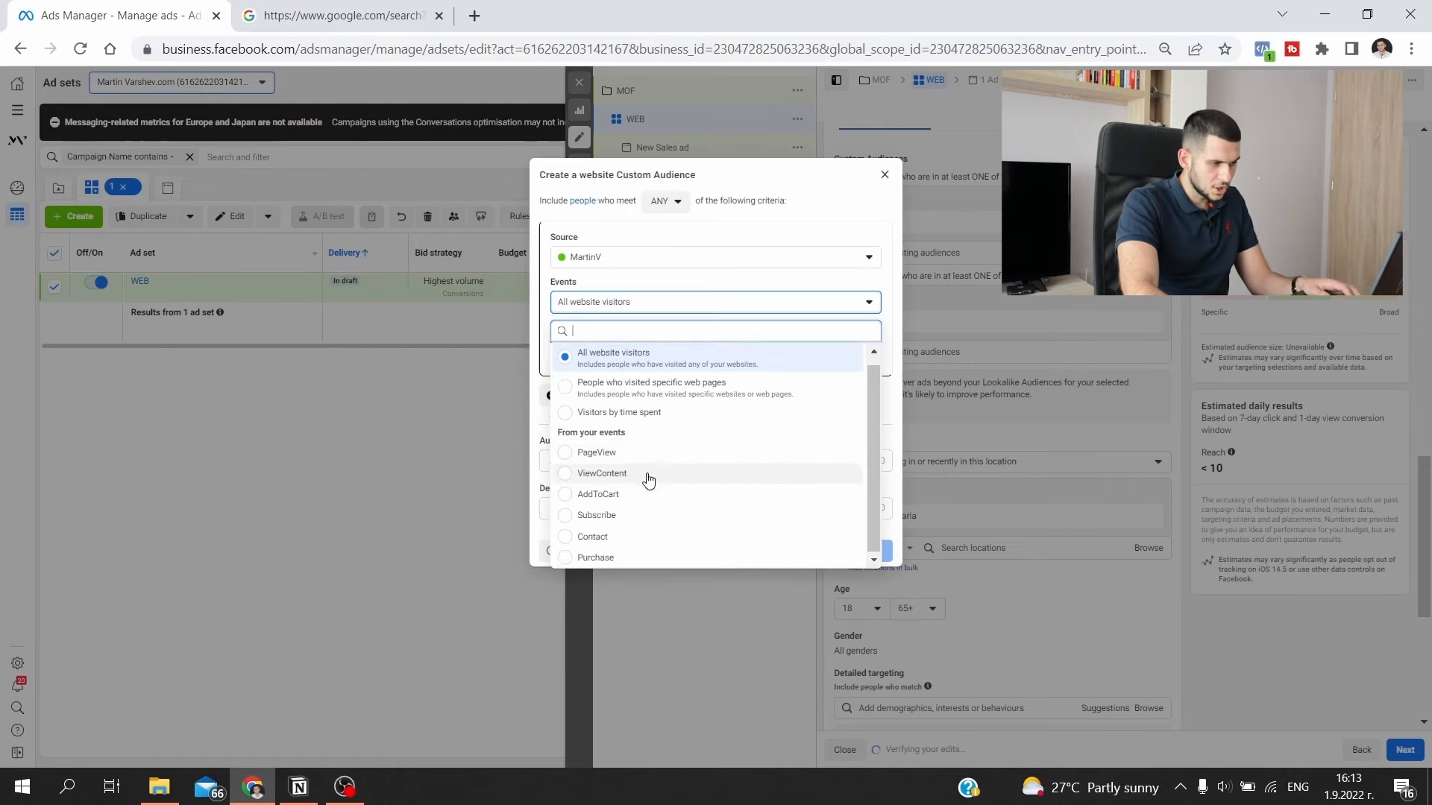
left_click(635, 480)
left_click(672, 476)
type("PUR L30")
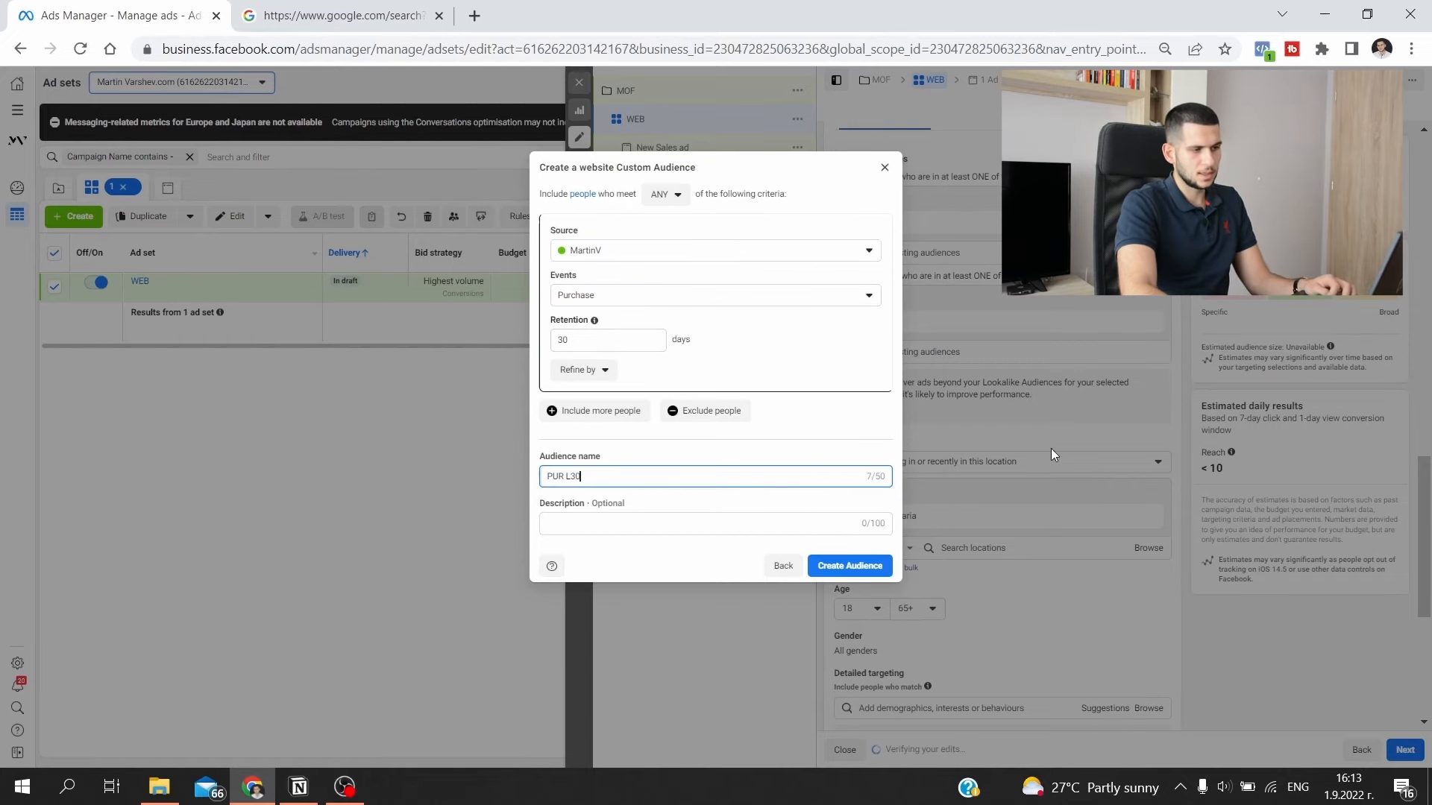
left_click(867, 567)
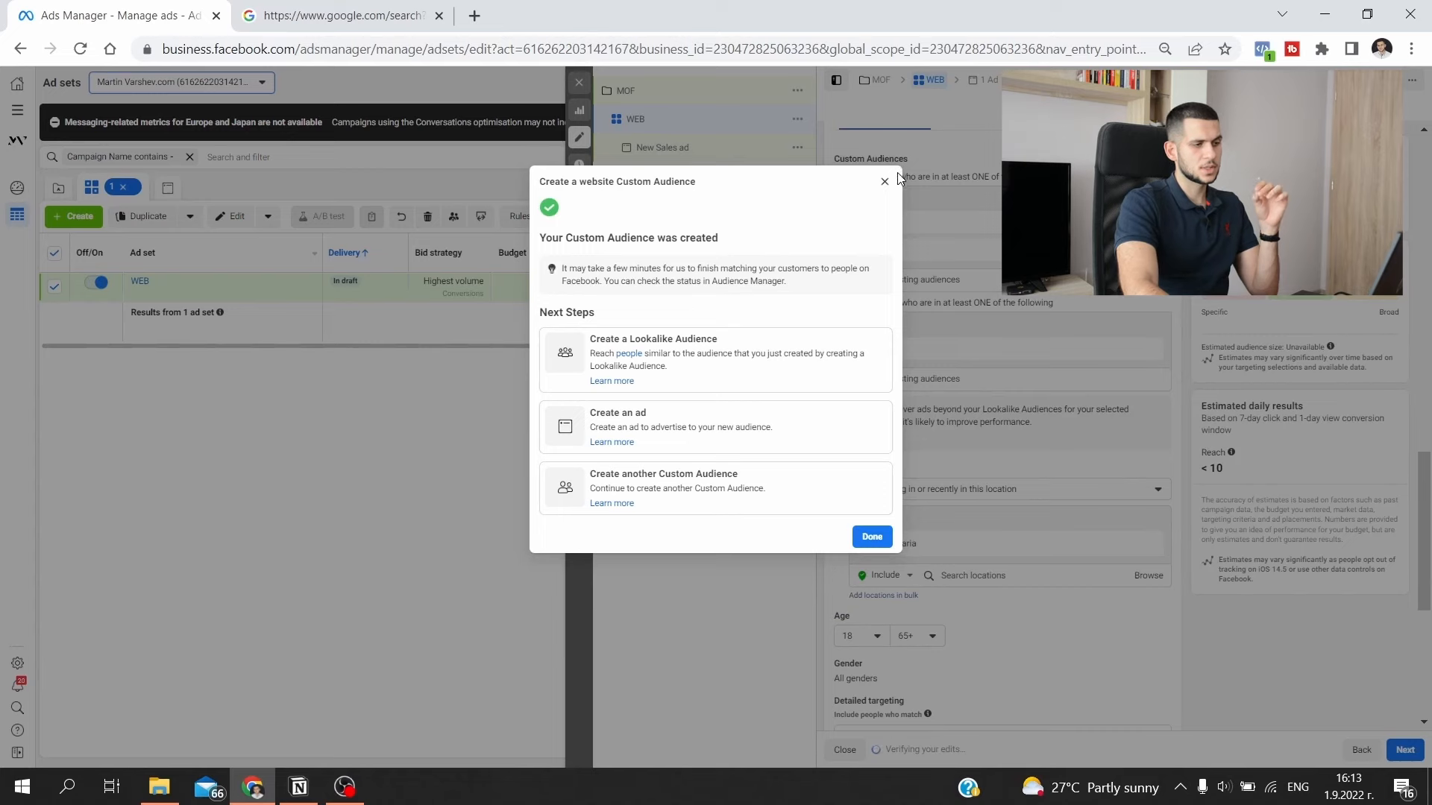
left_click(884, 182)
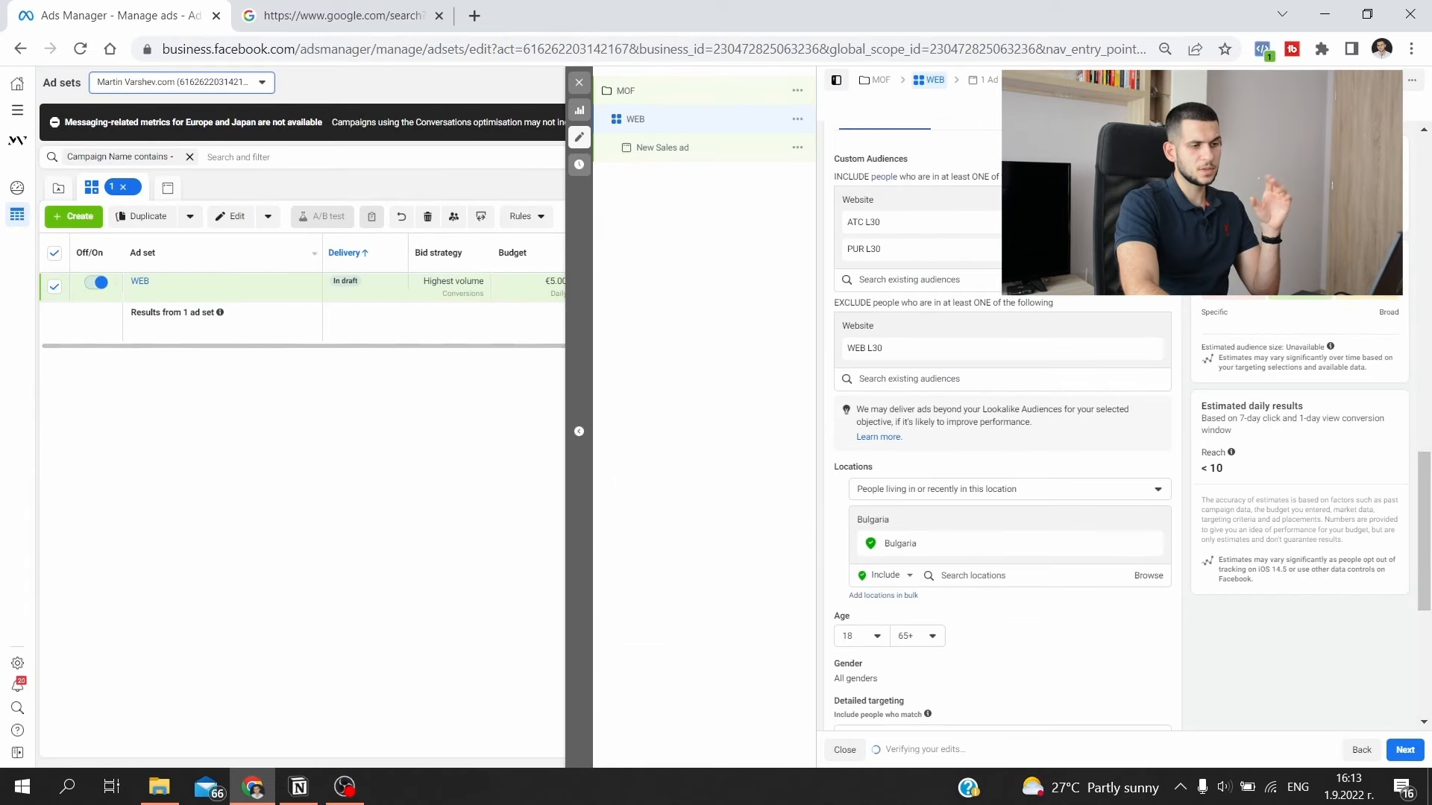
left_click(1118, 222)
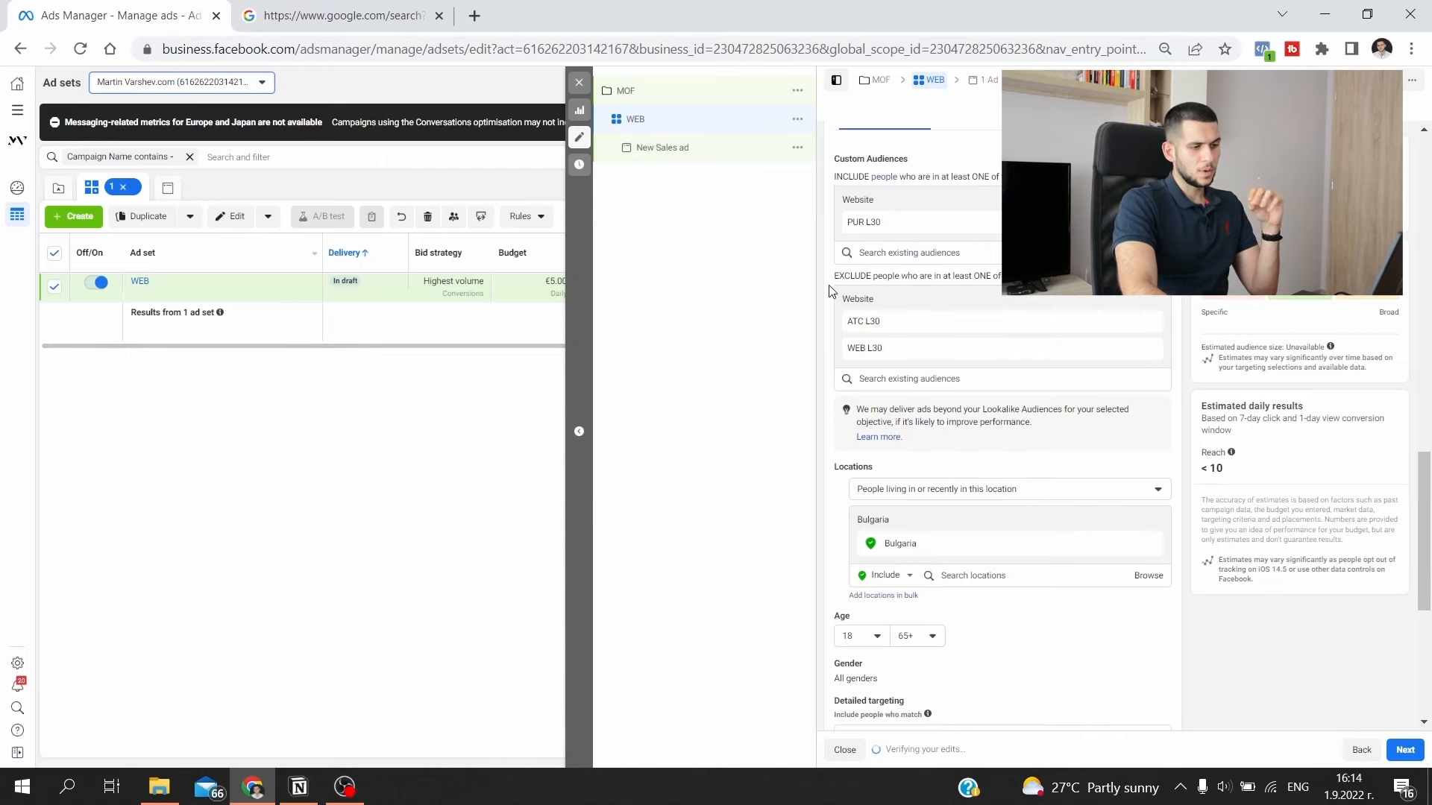
- Add a new ad set named FB to the MOF campaign and choose Purchase as its conversion event
left_click(798, 93)
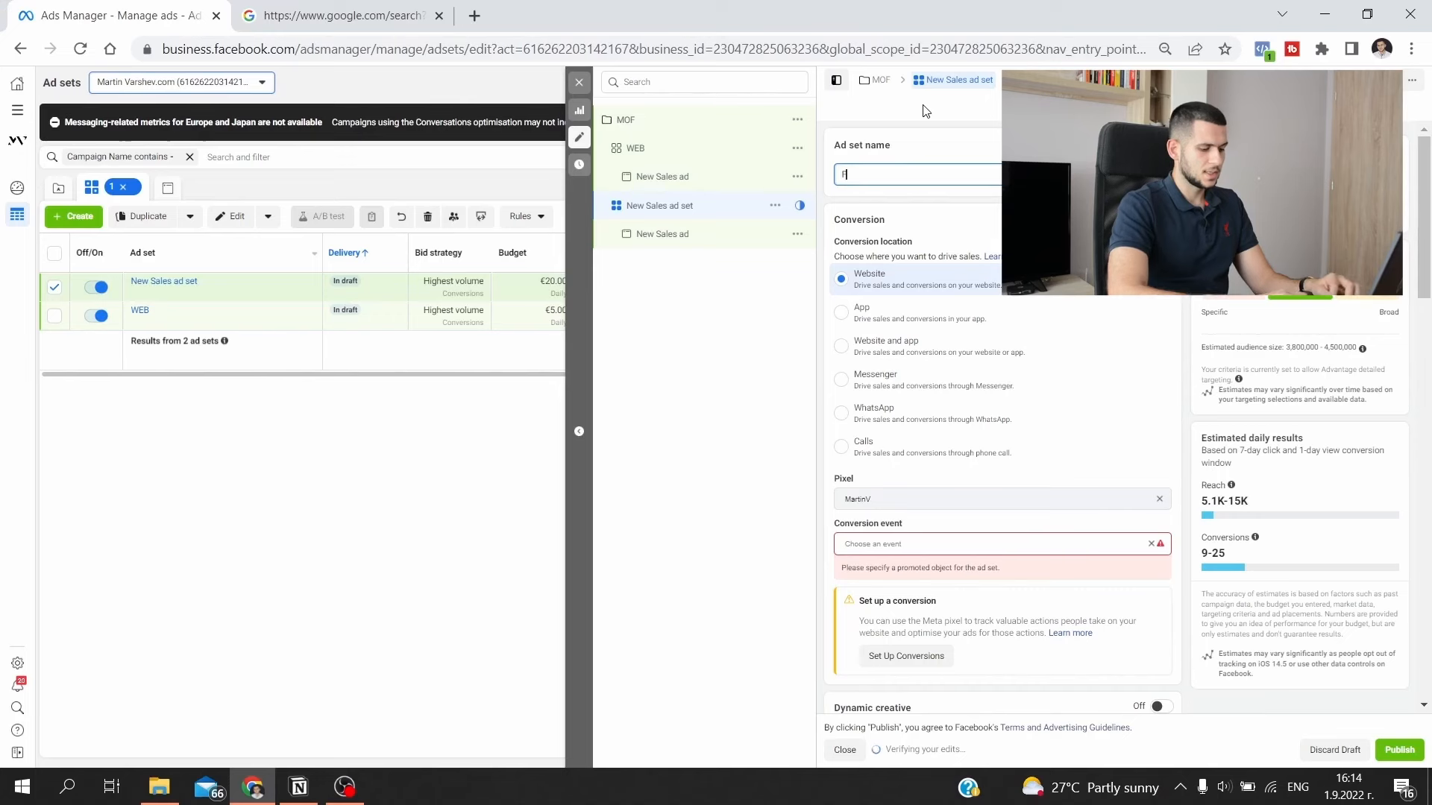
type("FB")
left_click(934, 267)
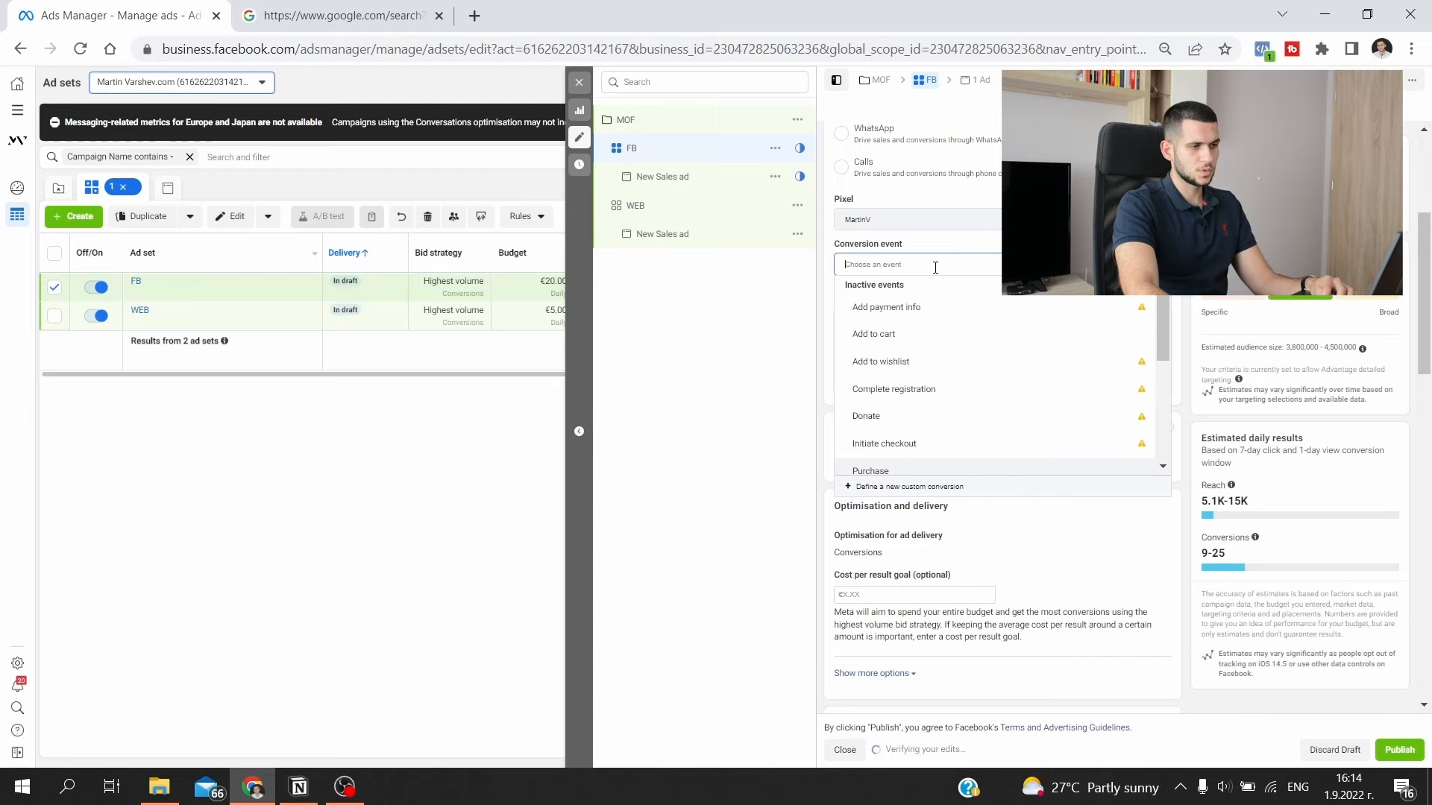
scroll(940, 381, "down", 1)
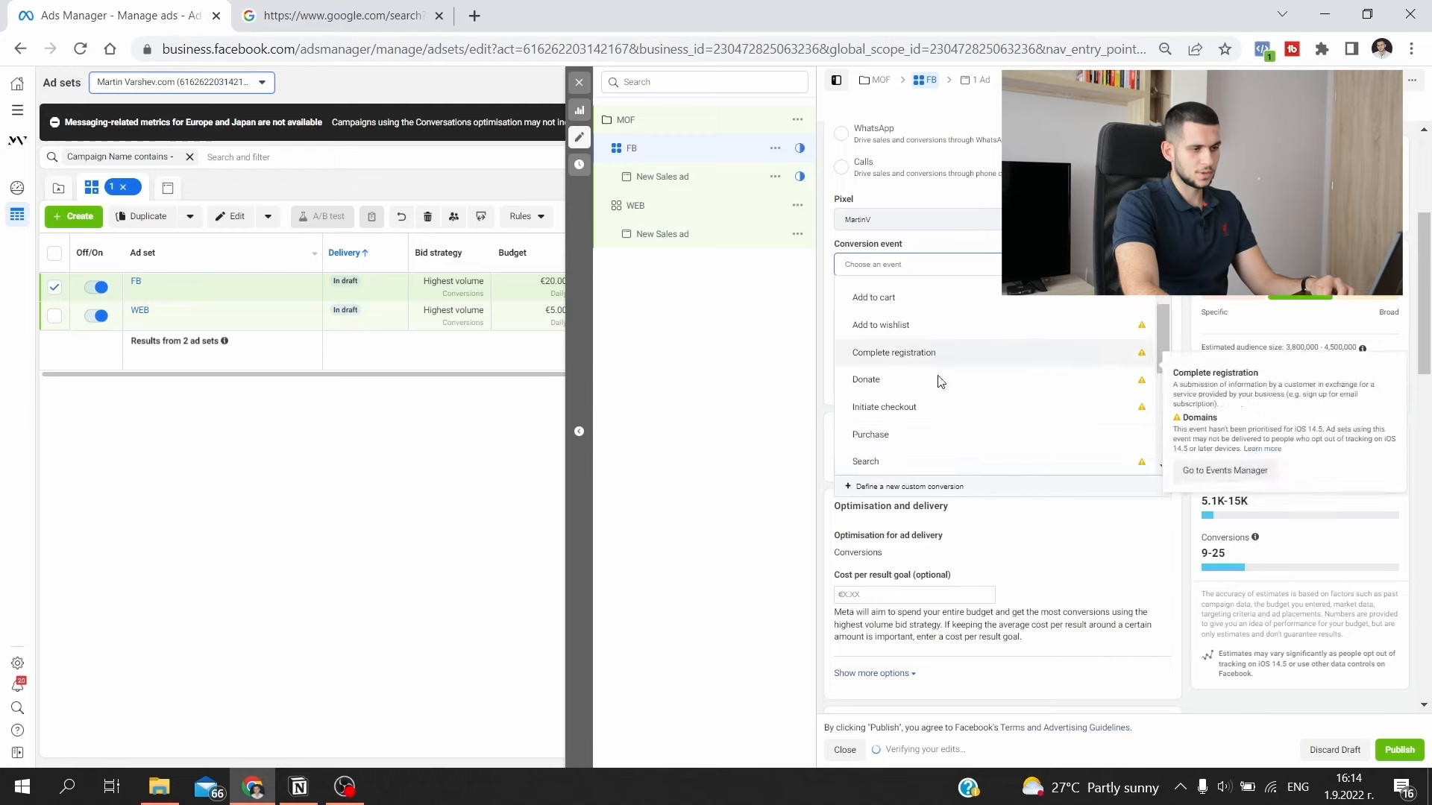
left_click(983, 382)
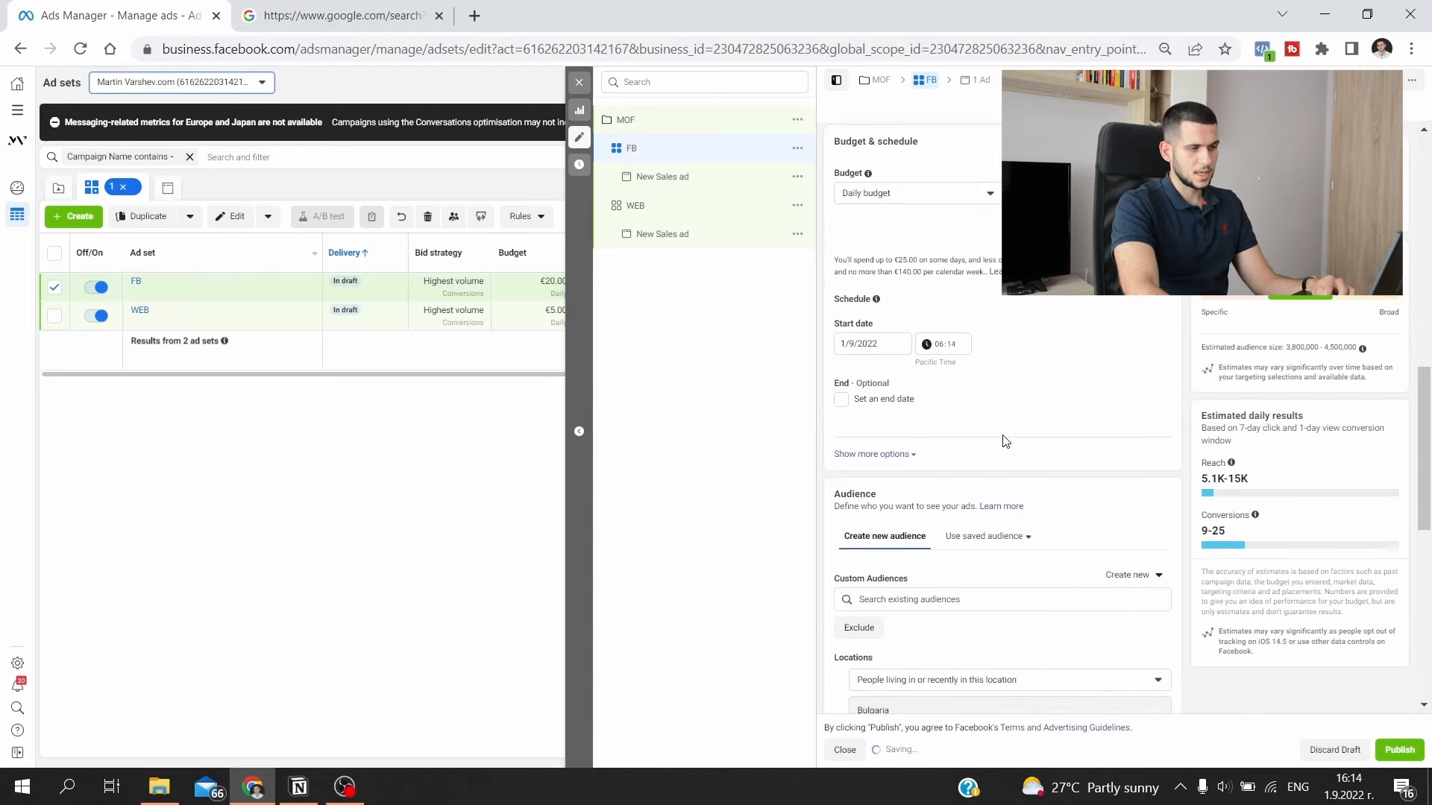
- Set the FB ad set's daily budget to €5.00 and exclude the ATC L30 and PUR L30 audiences
scroll(1006, 440, "down", 2)
scroll(1006, 429, "up", 2)
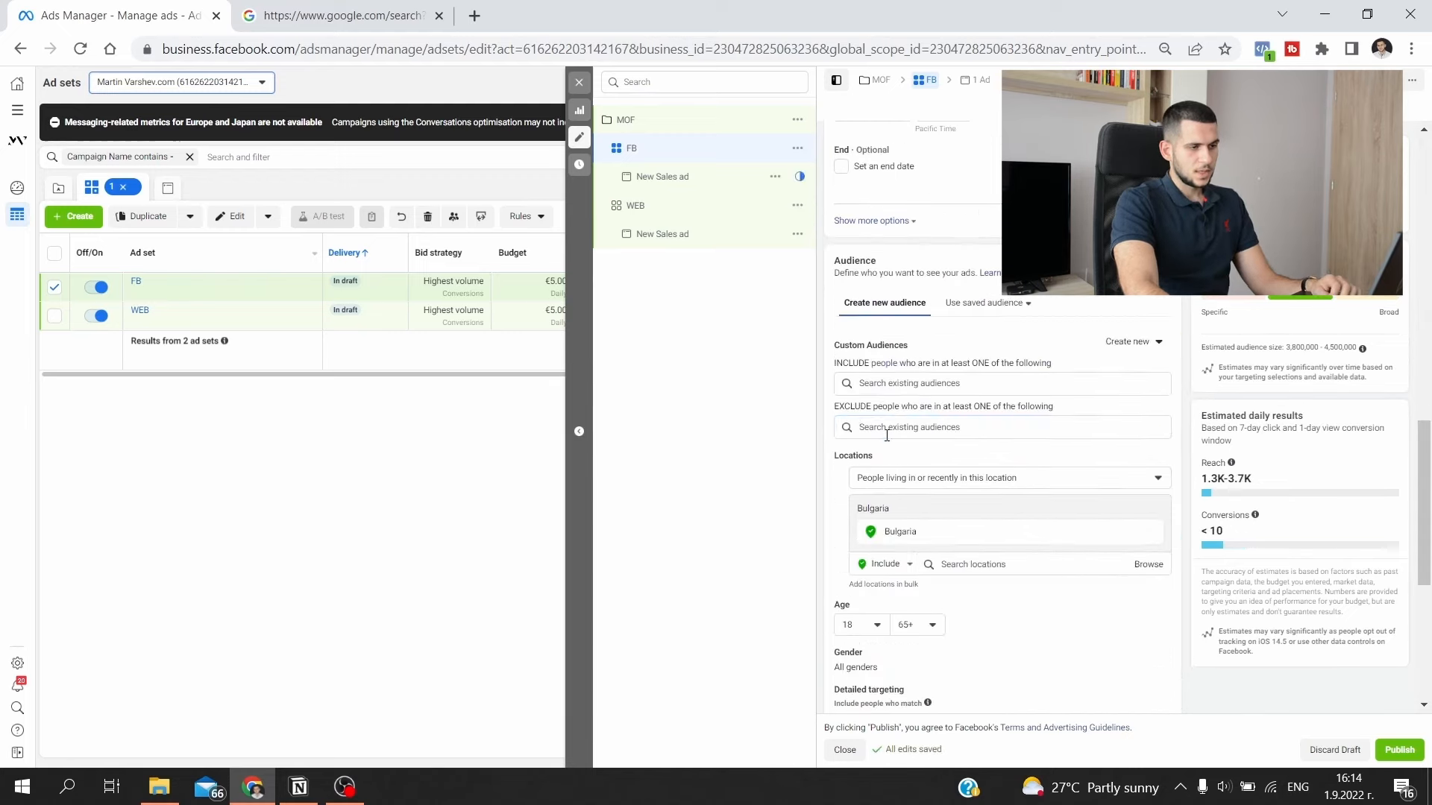
left_click(887, 432)
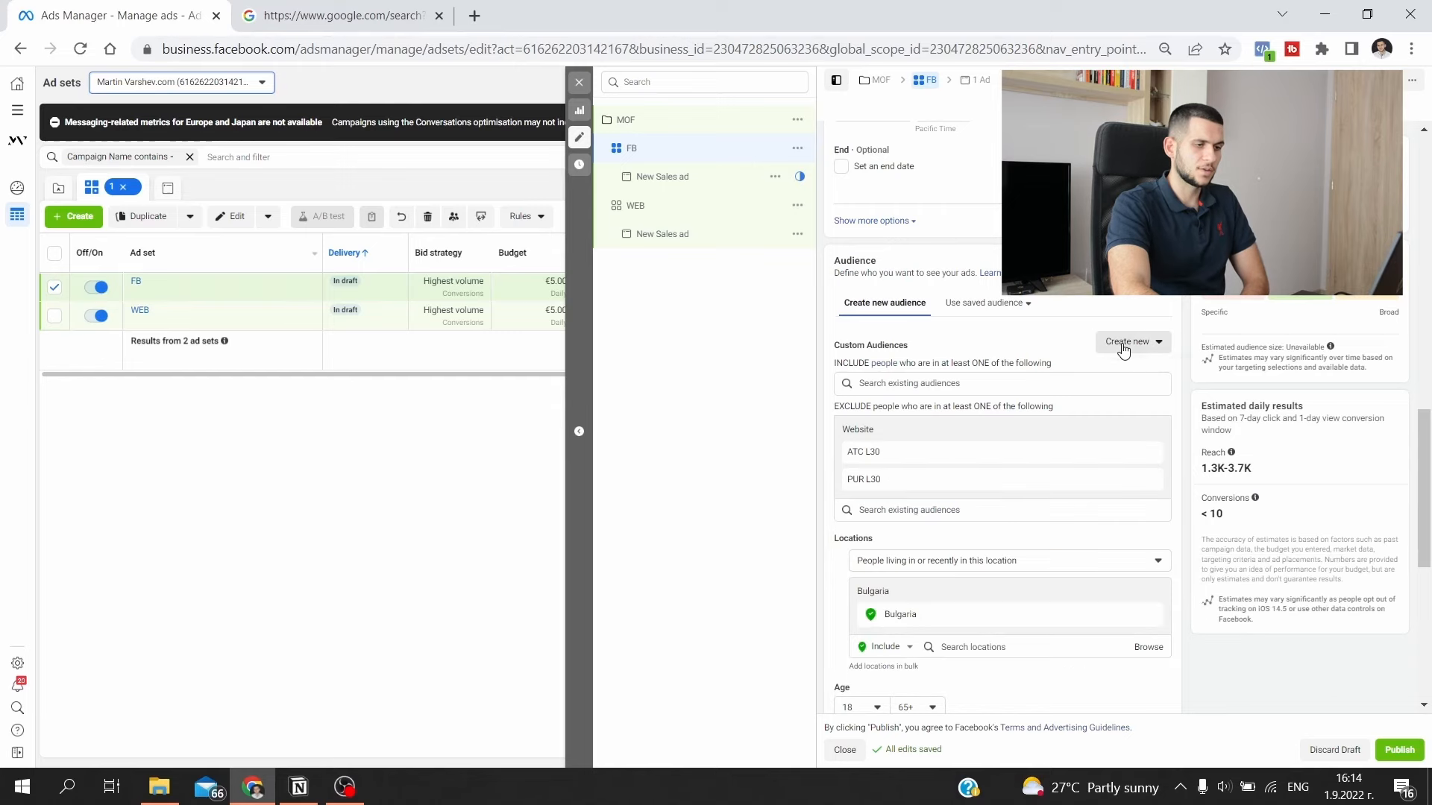
- Create a Facebook Page custom audience of everyone who engaged with the Page, with 30-day retention, named FB L30
left_click(1126, 342)
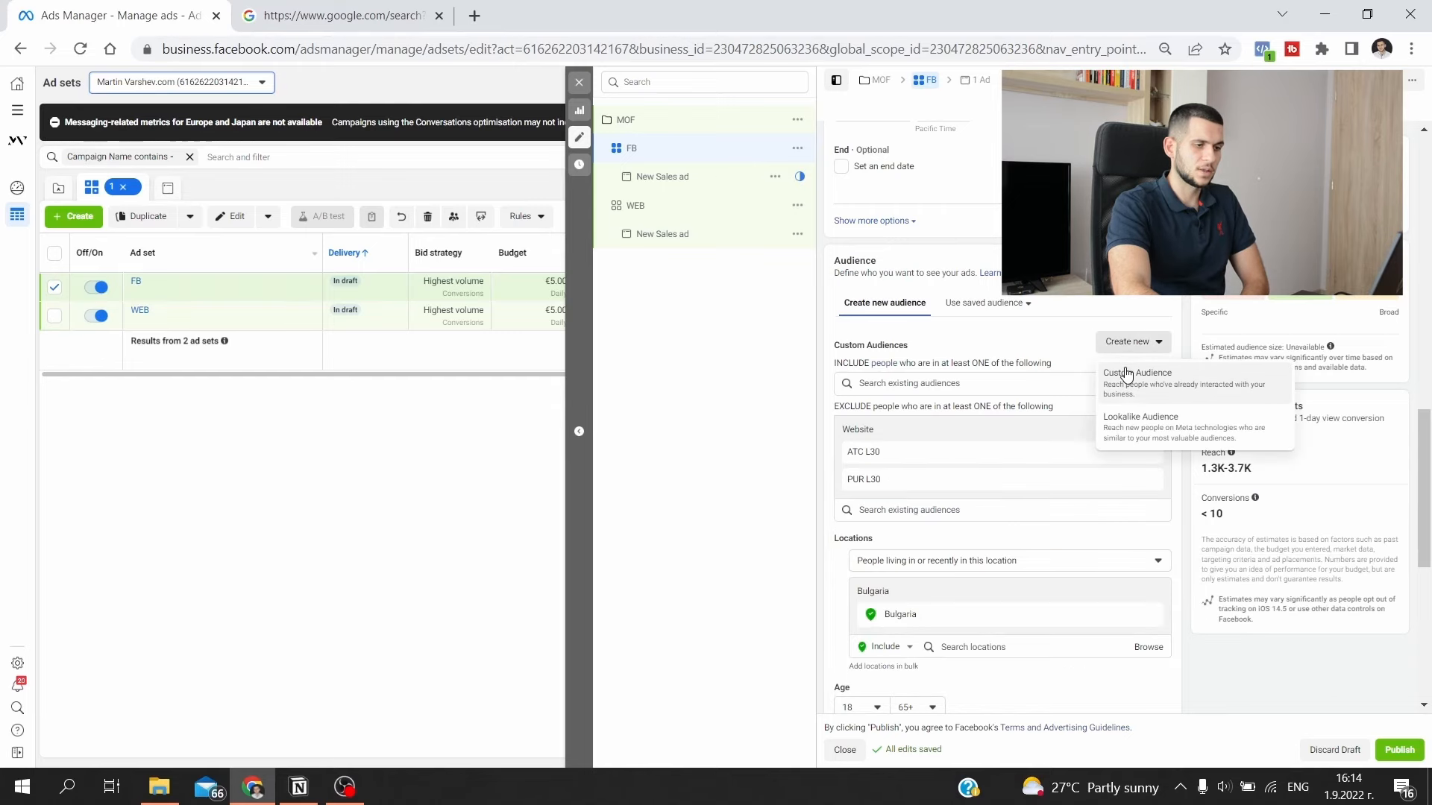
left_click(1105, 371)
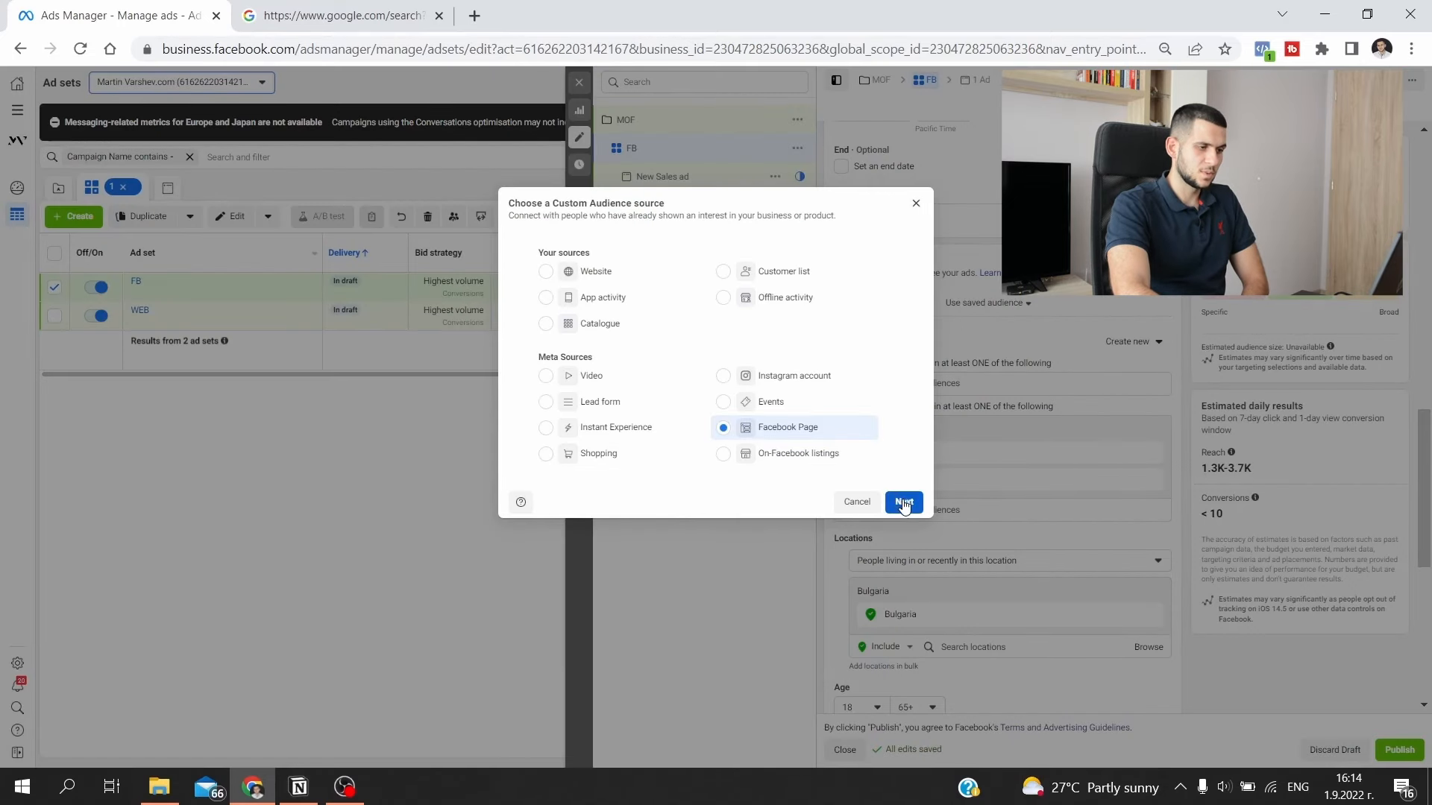
left_click(903, 503)
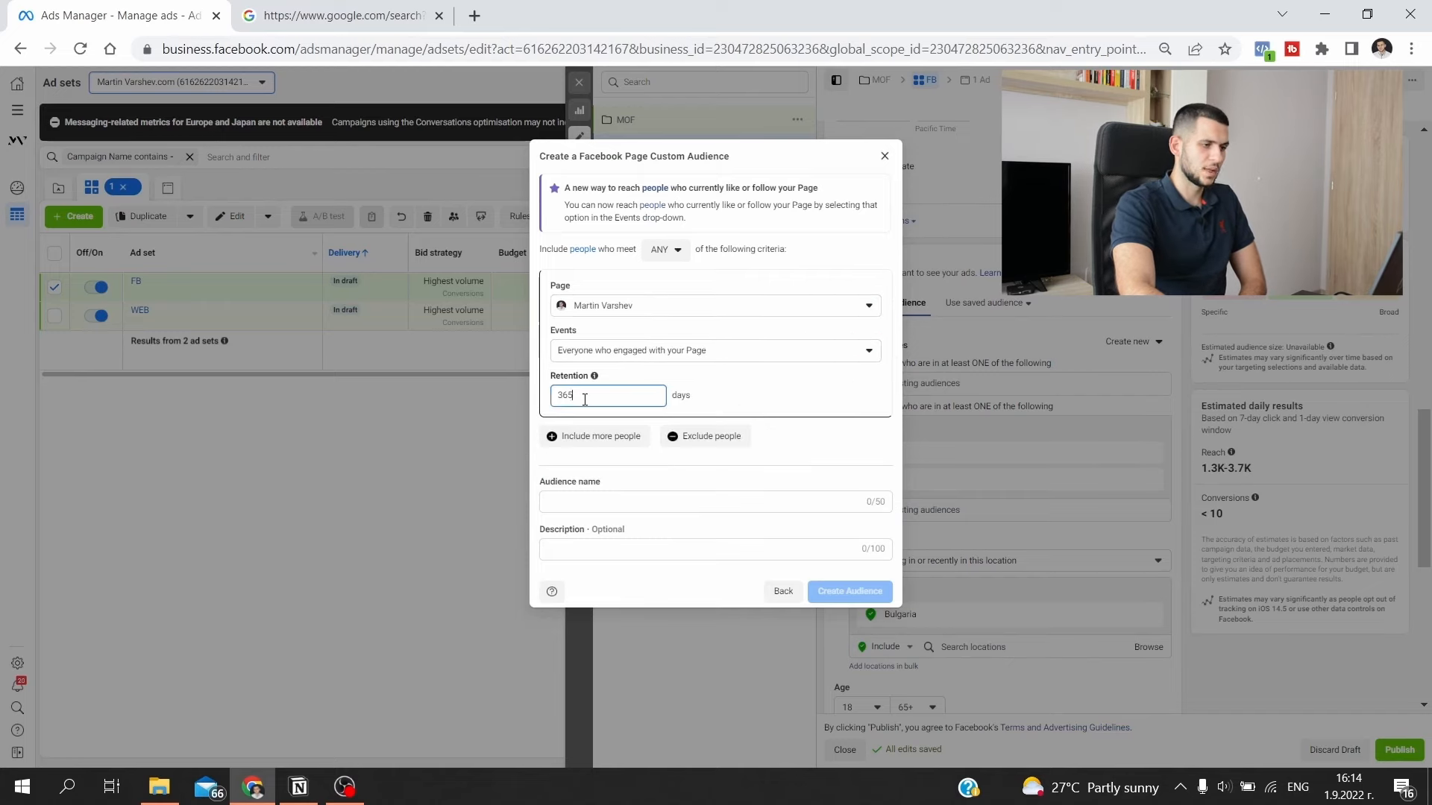
left_click_drag(585, 400, 517, 399)
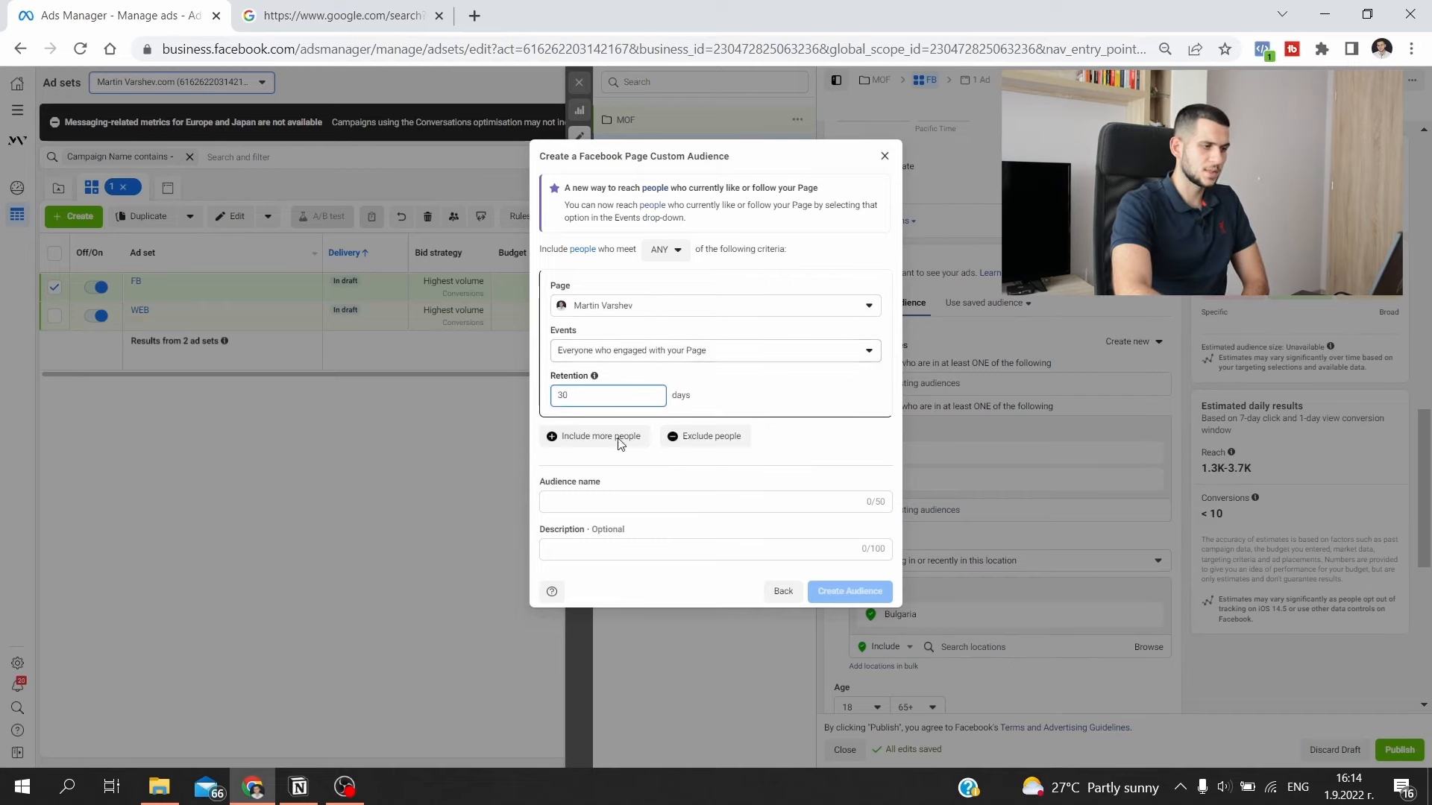
left_click(627, 501)
type("FB ")
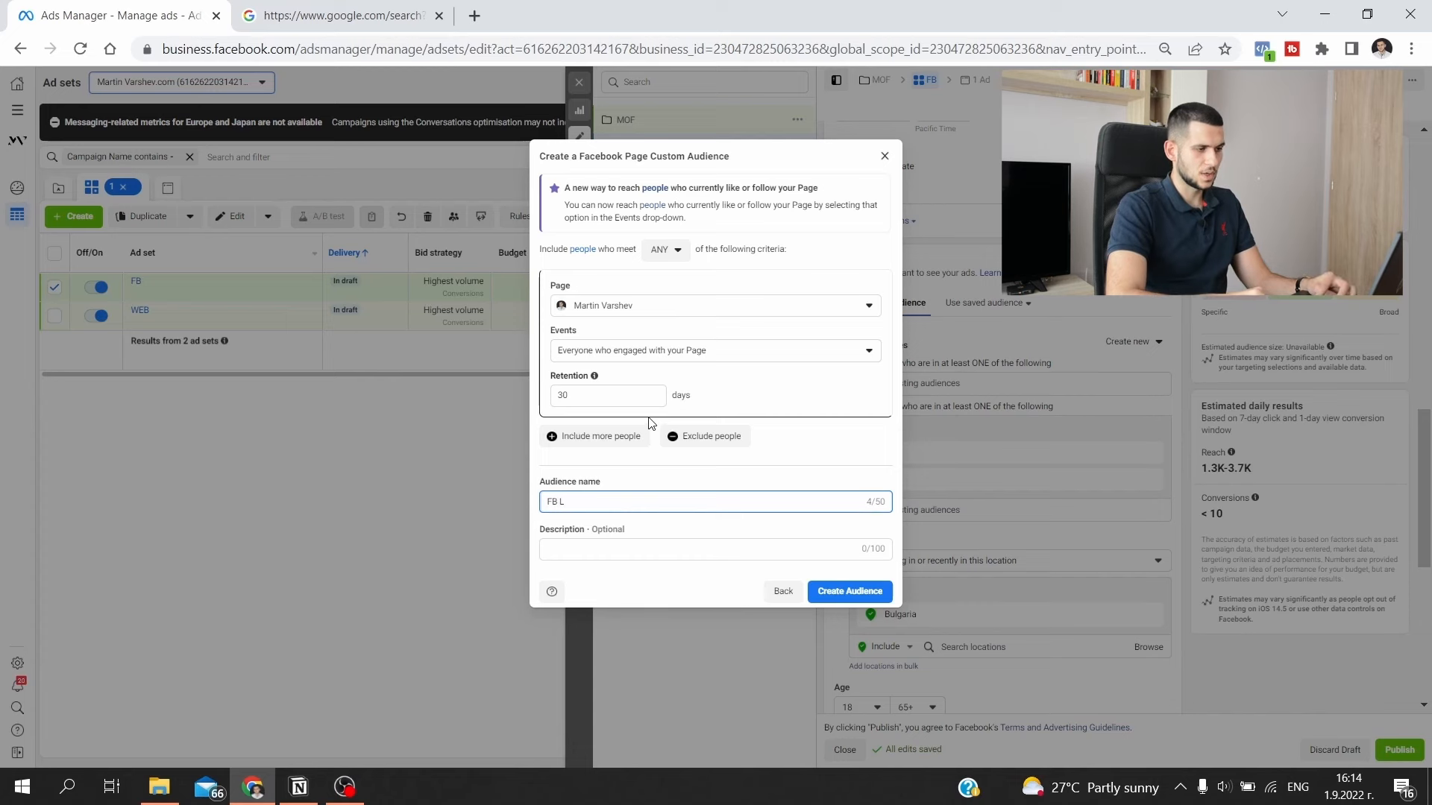
type("L")
type("30")
left_click(881, 592)
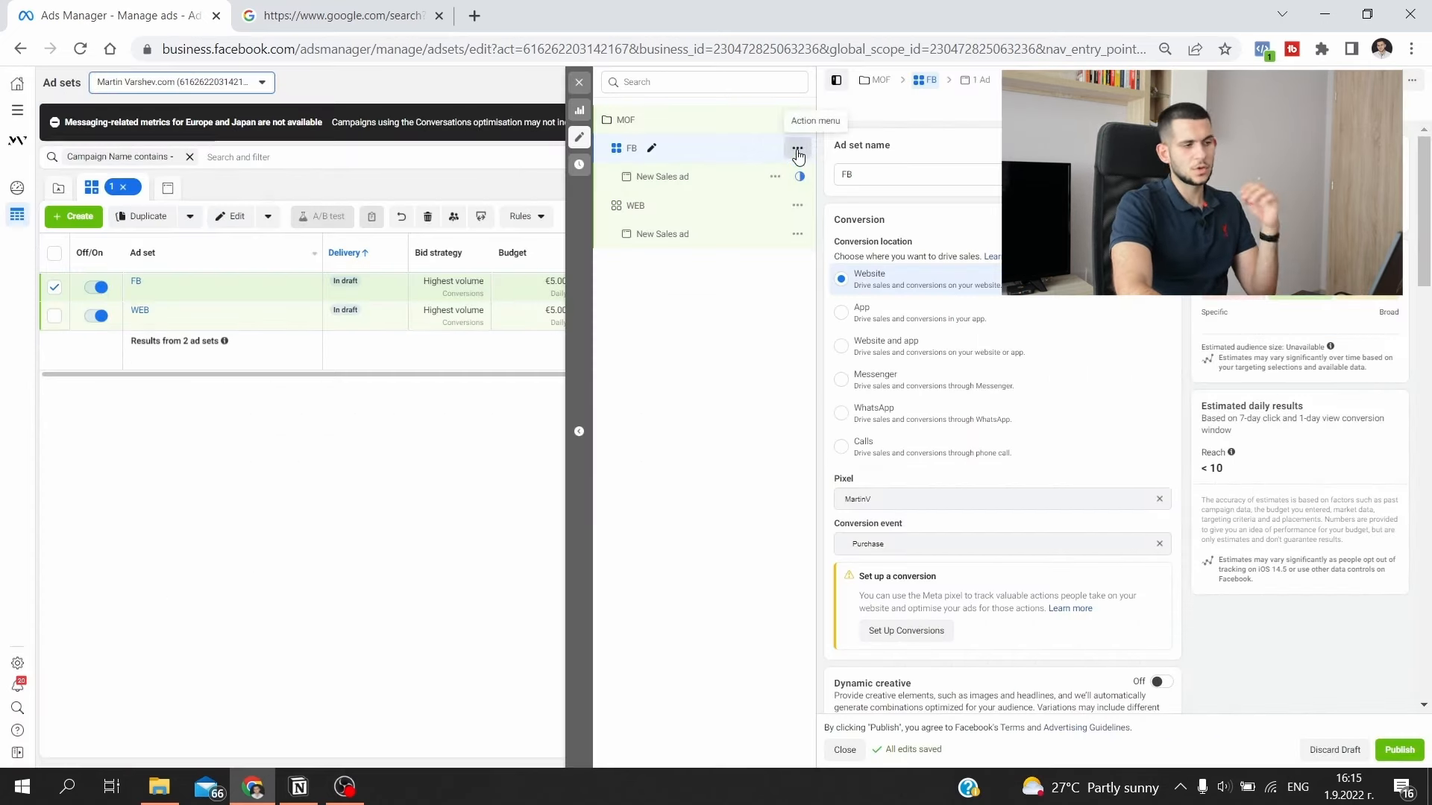
- Create another ad set in the MOF campaign
left_click(797, 149)
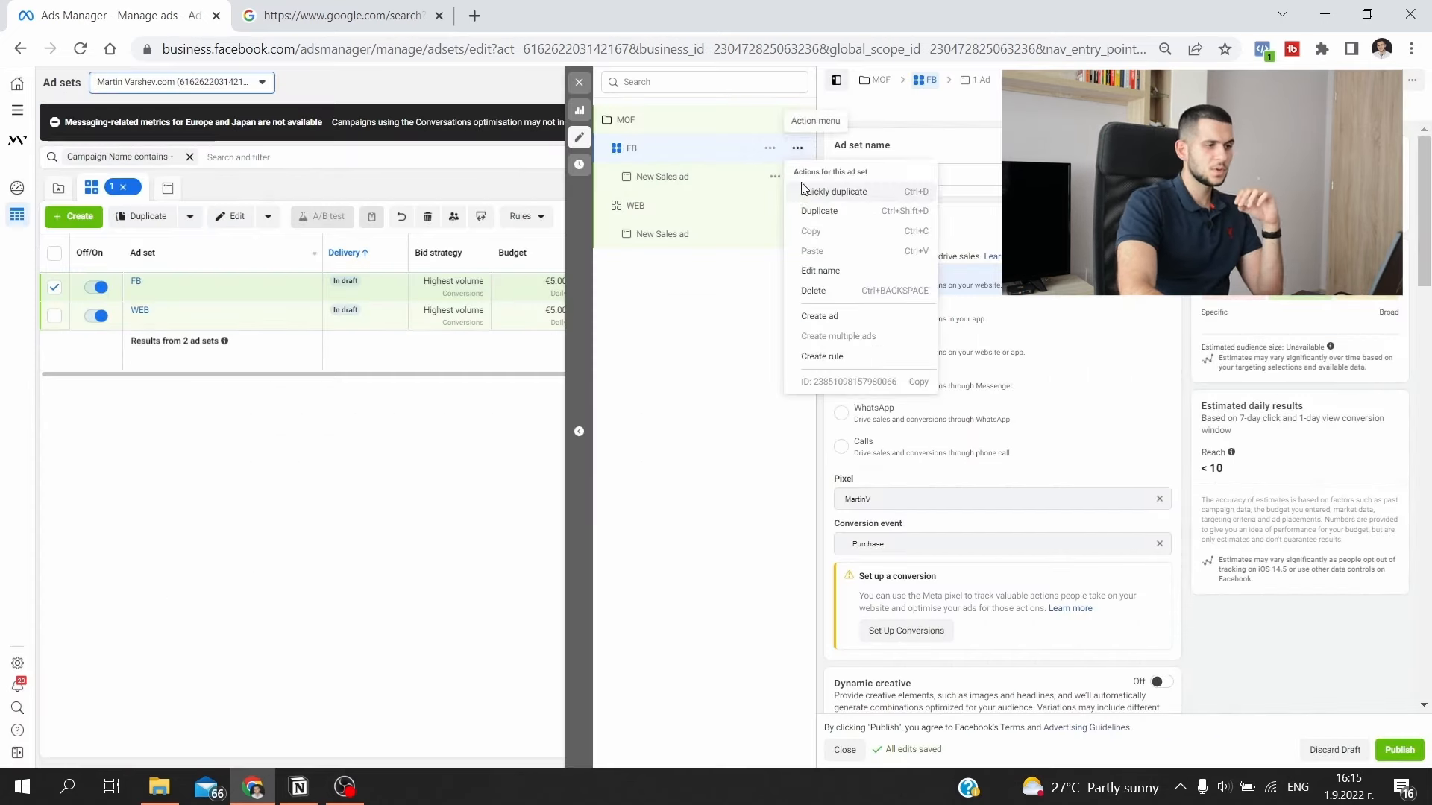
left_click(797, 120)
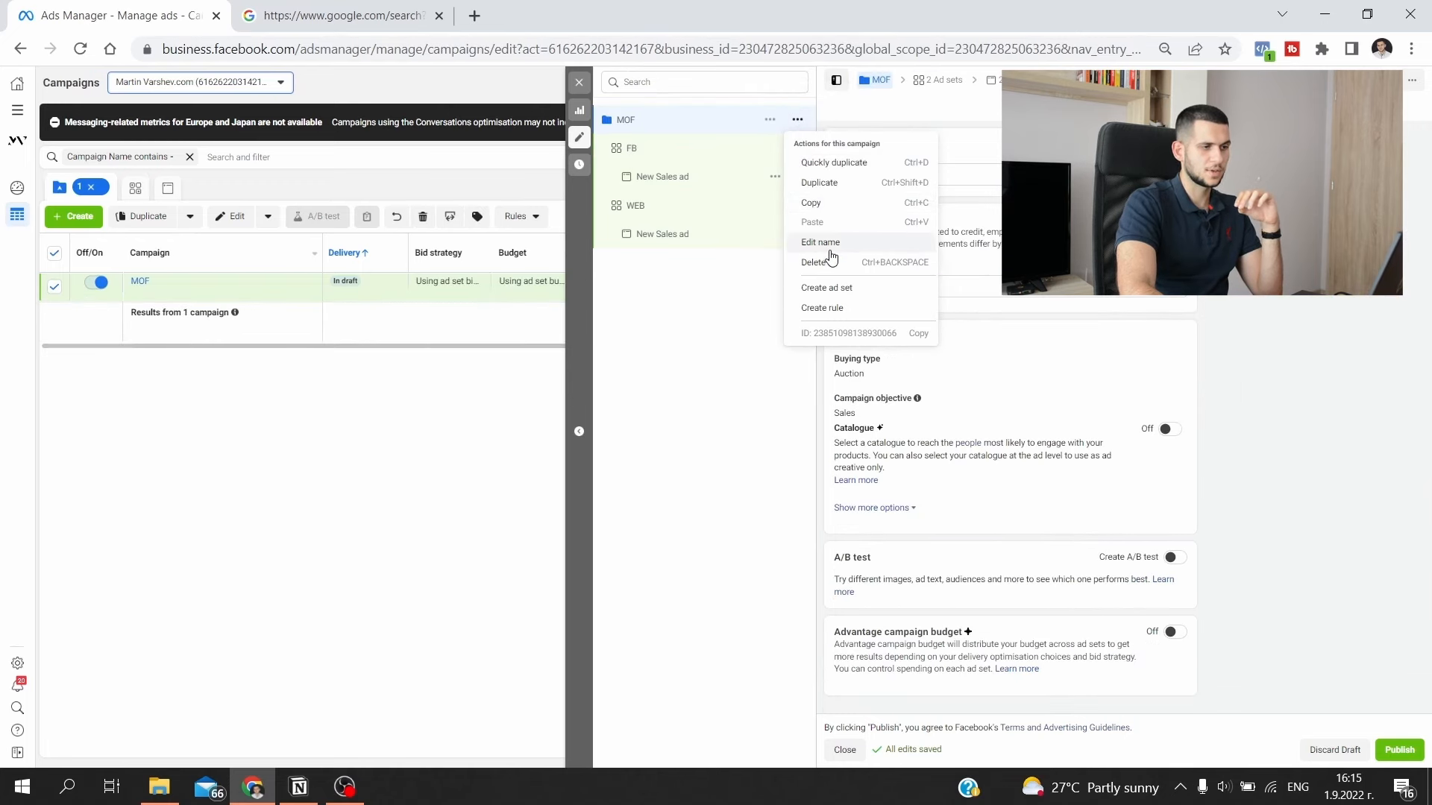
left_click(834, 221)
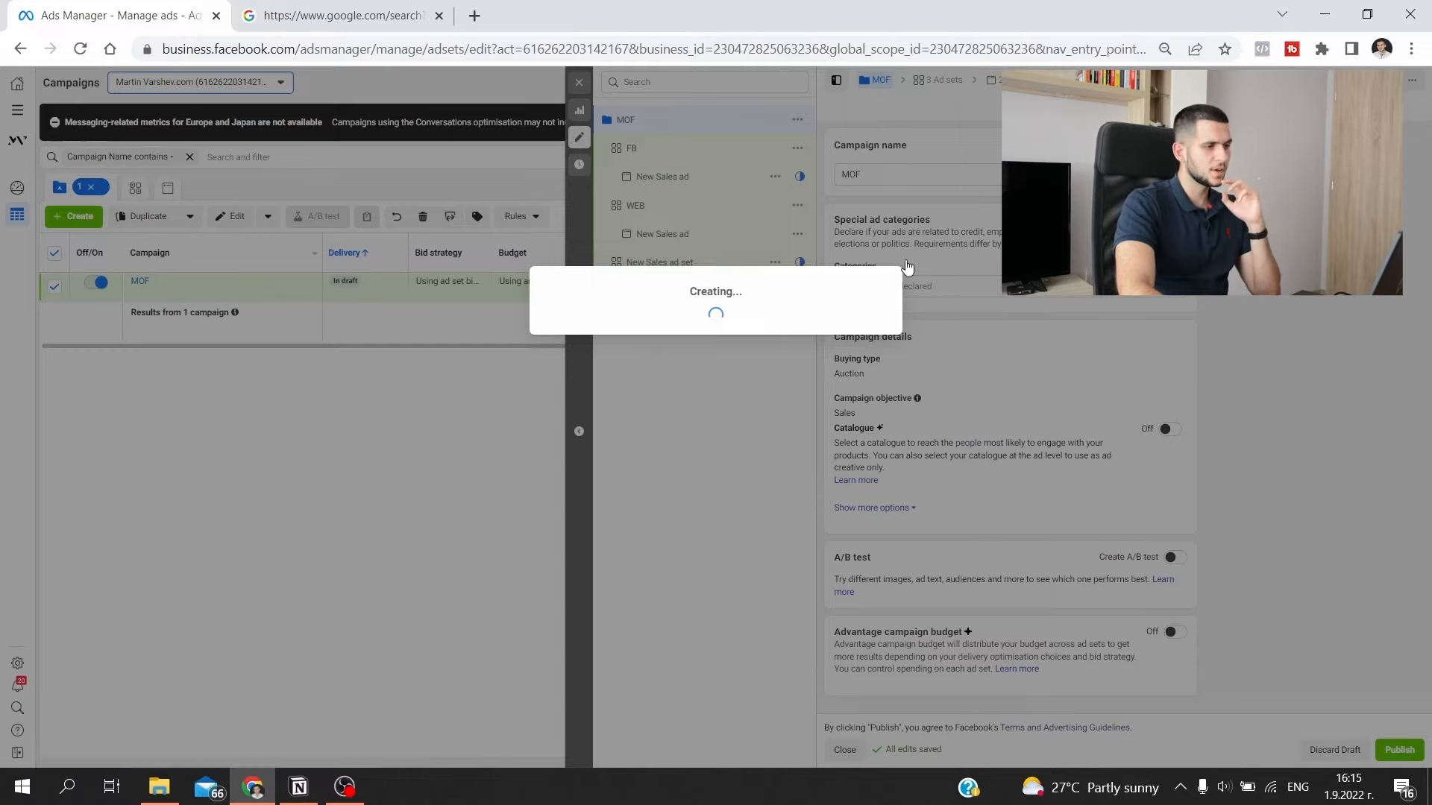
- Name the new ad set IG and create an Instagram account custom audience named IG L30
type("IG")
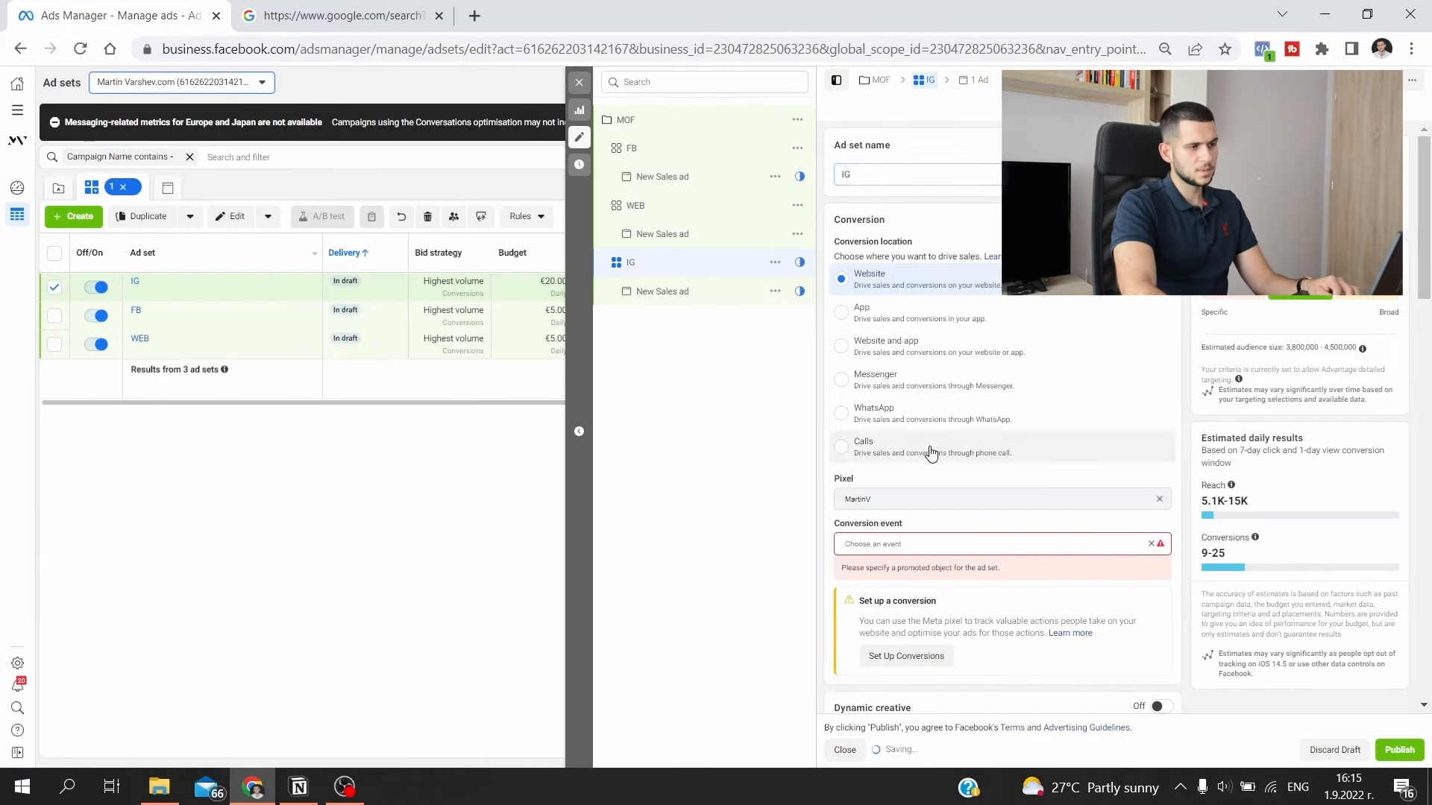
scroll(858, 401, "down", 3)
scroll(1065, 402, "down", 10)
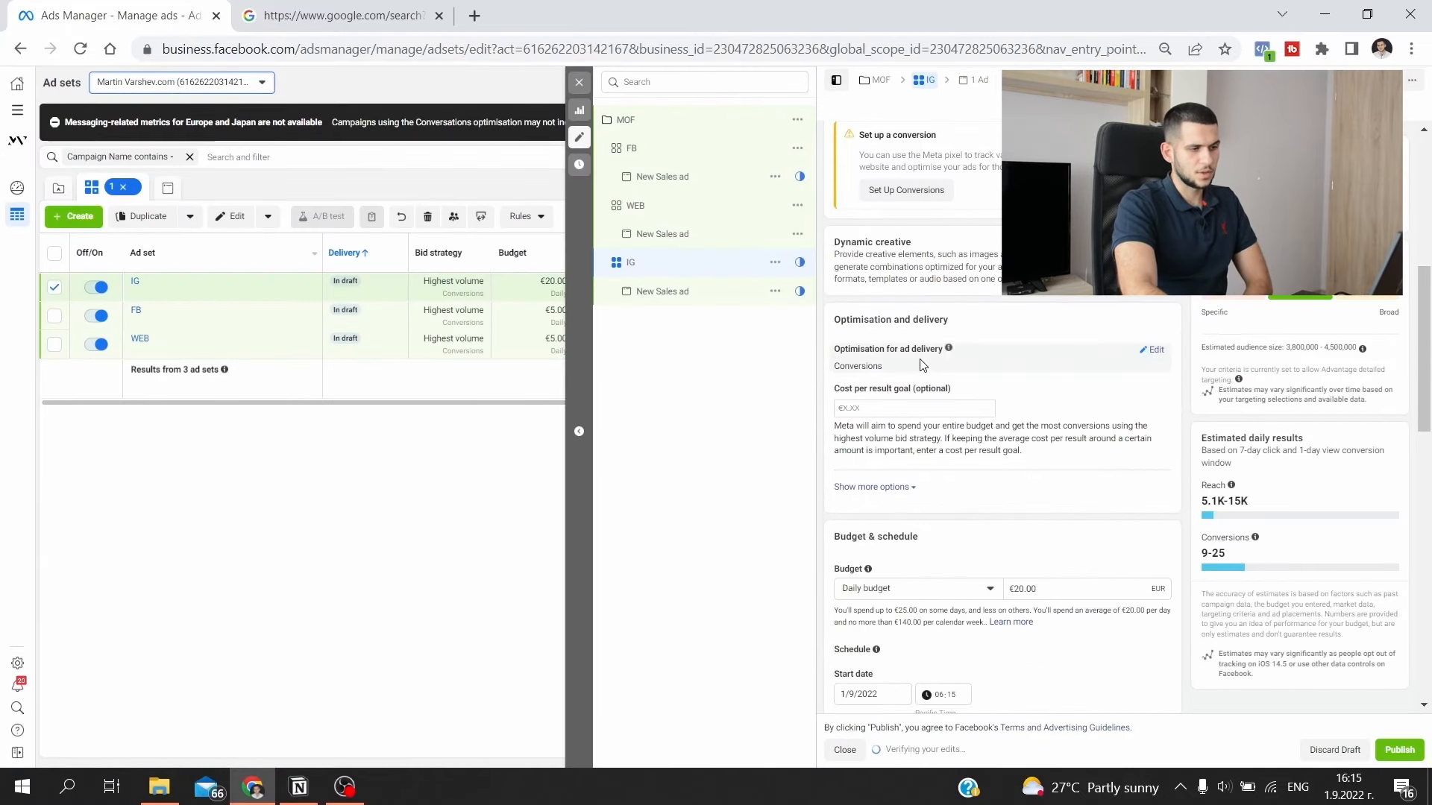
scroll(1065, 402, "down", 1)
left_click(1132, 274)
left_click(1109, 306)
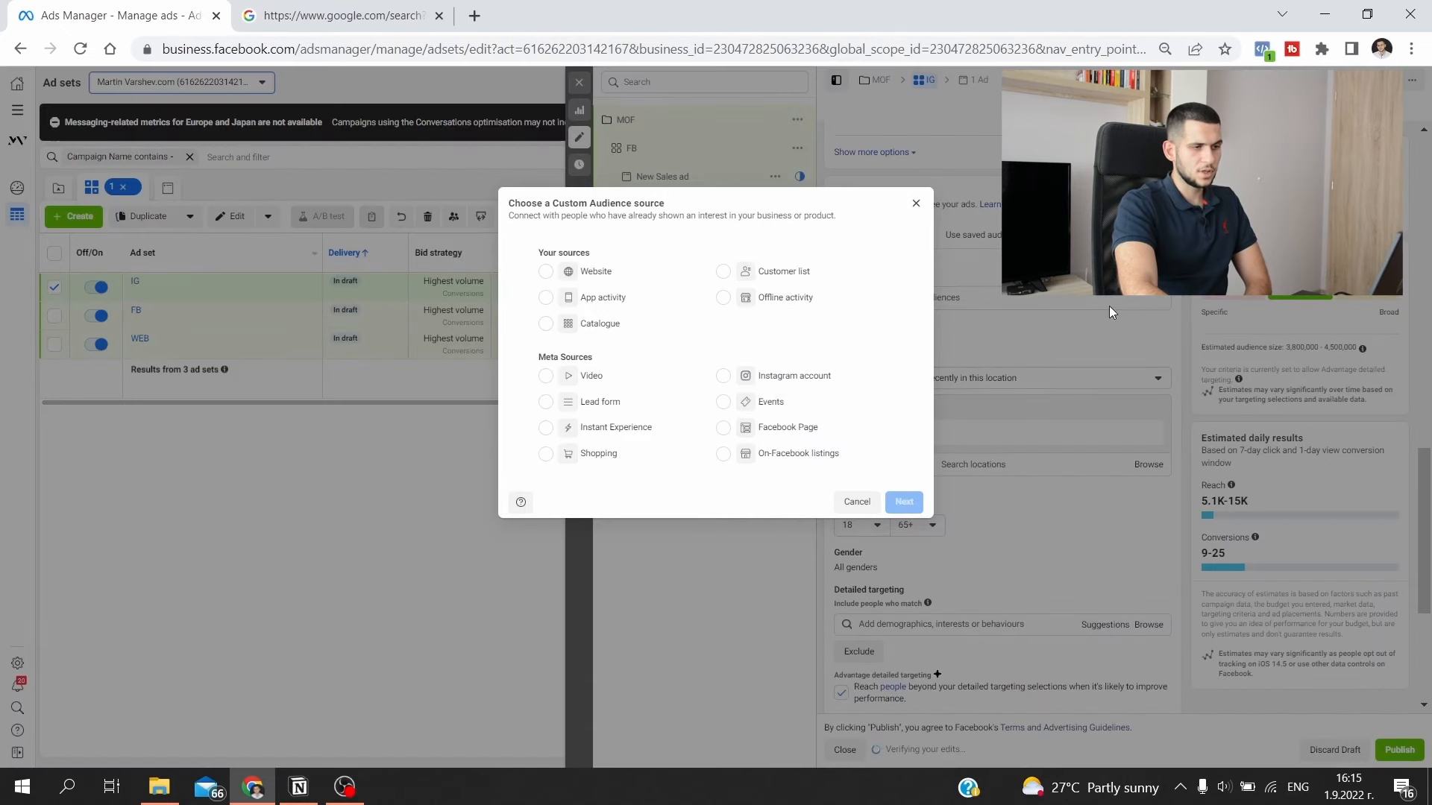
left_click(907, 520)
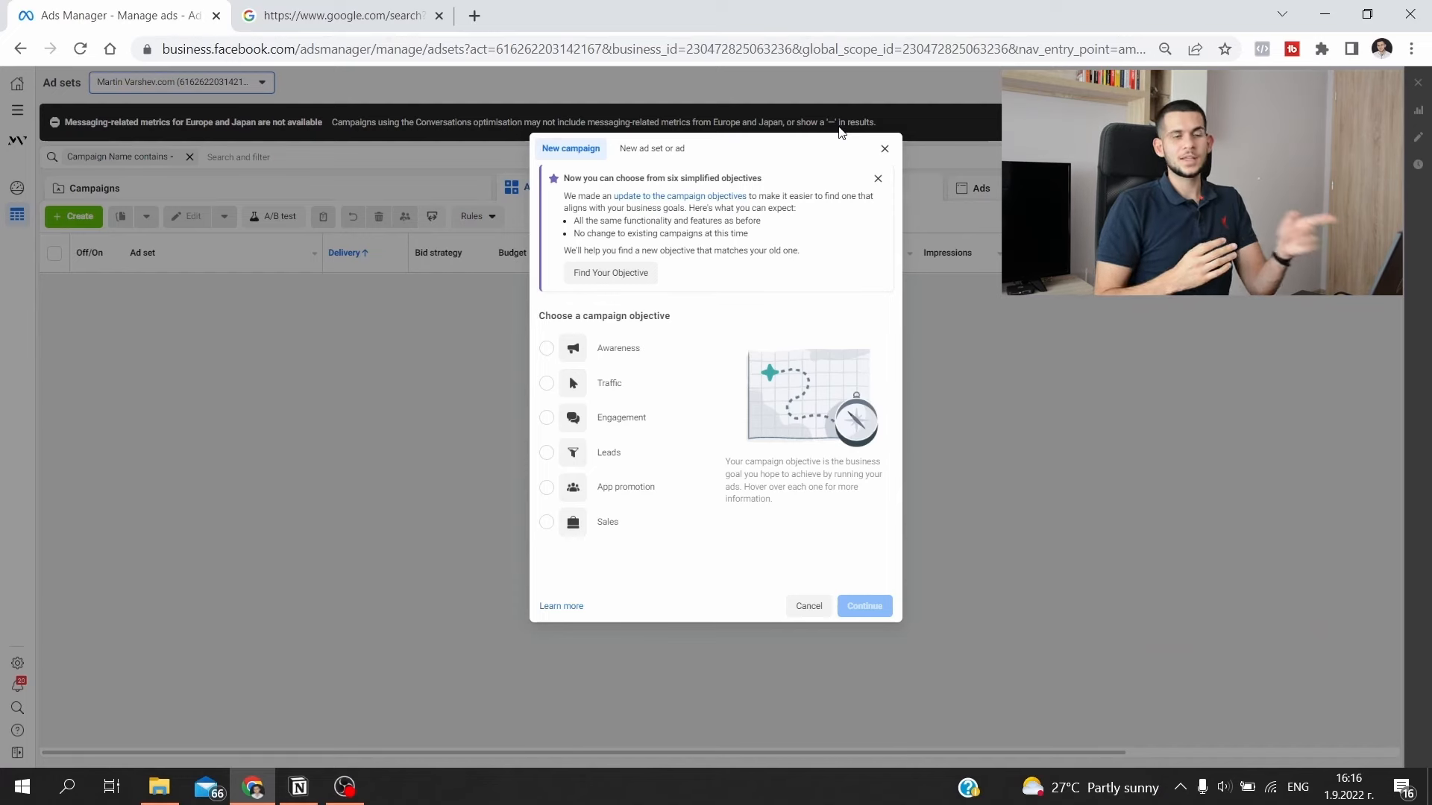
- Create a new campaign with the Sales objective and name it BOF
left_click(606, 522)
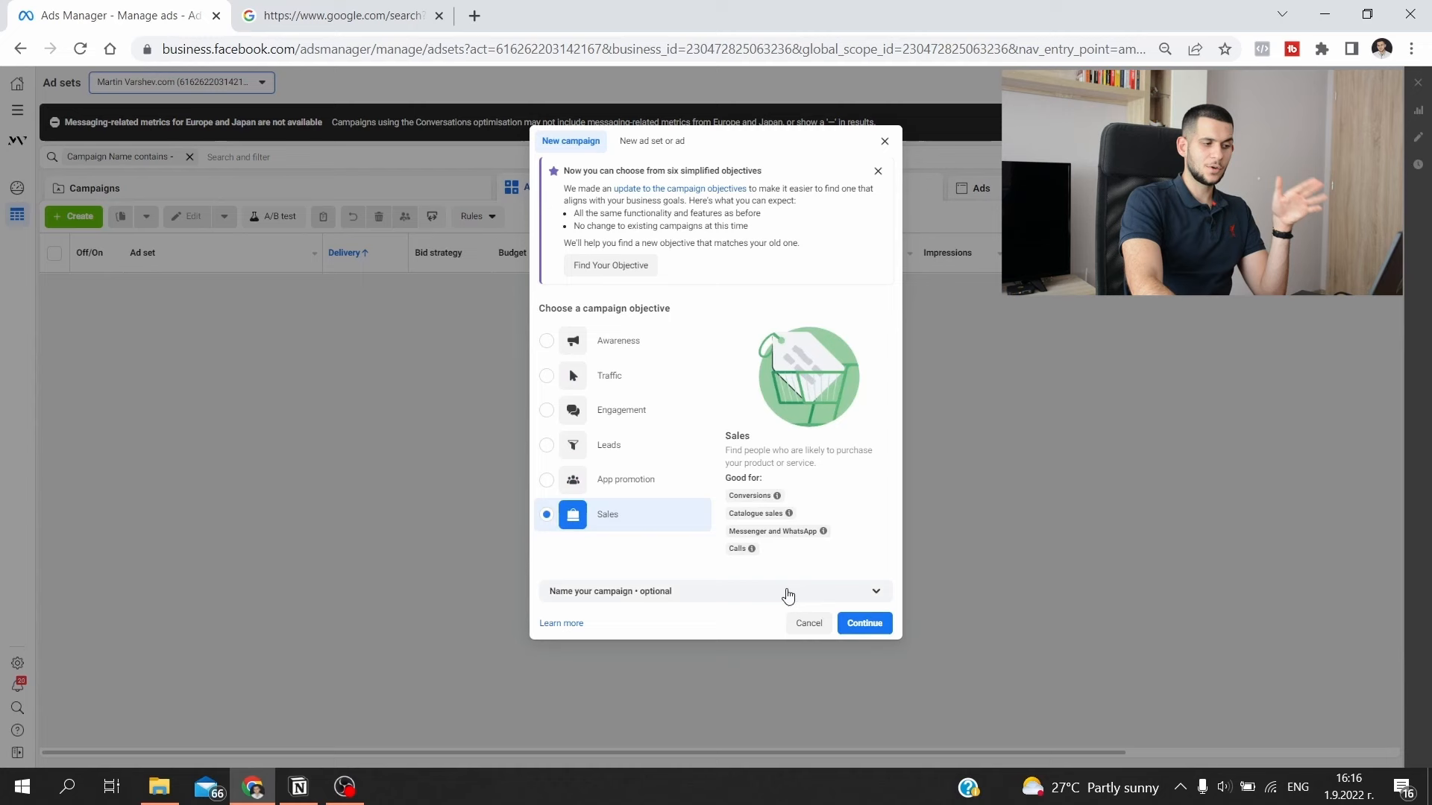
left_click(864, 623)
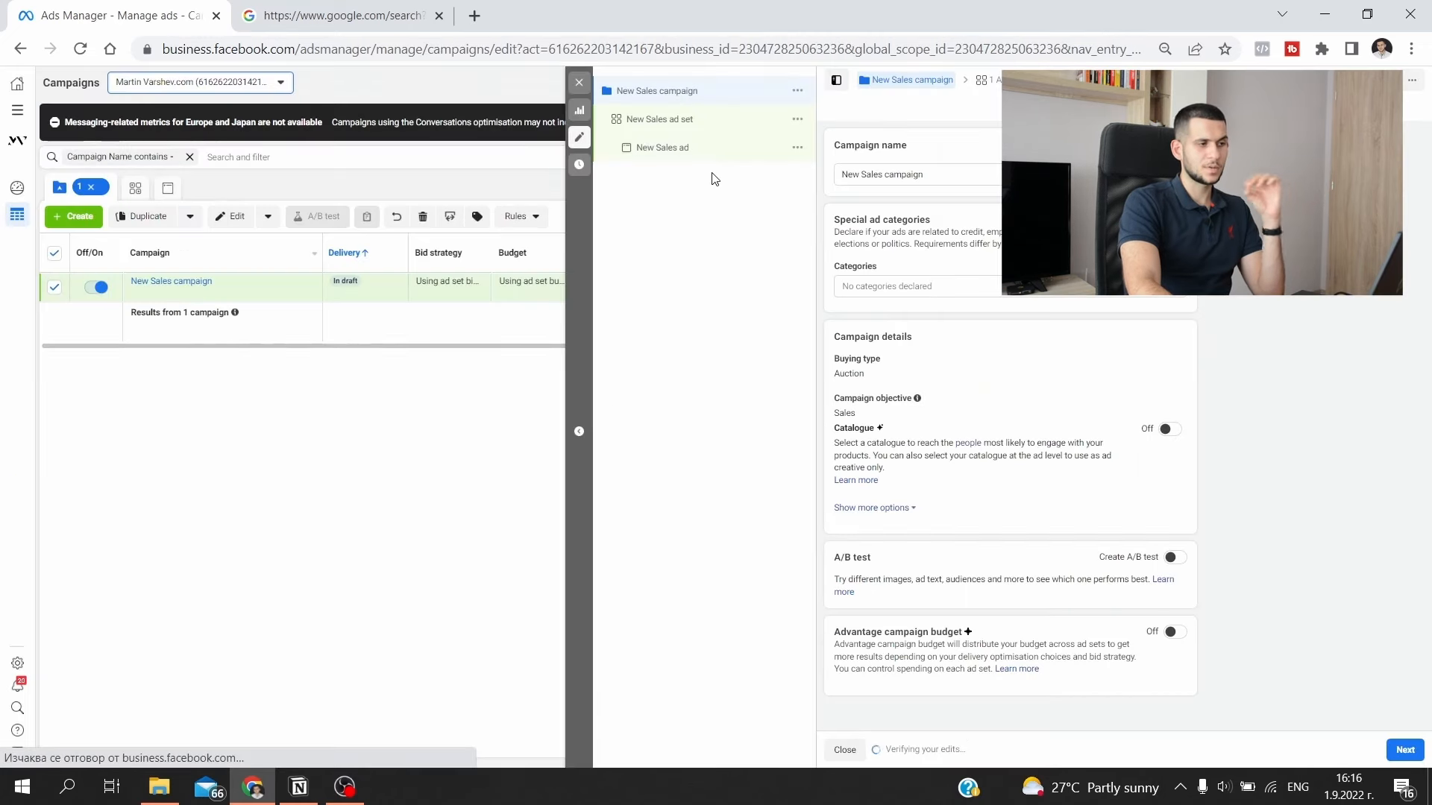
key("ctrl+a")
type("BO")
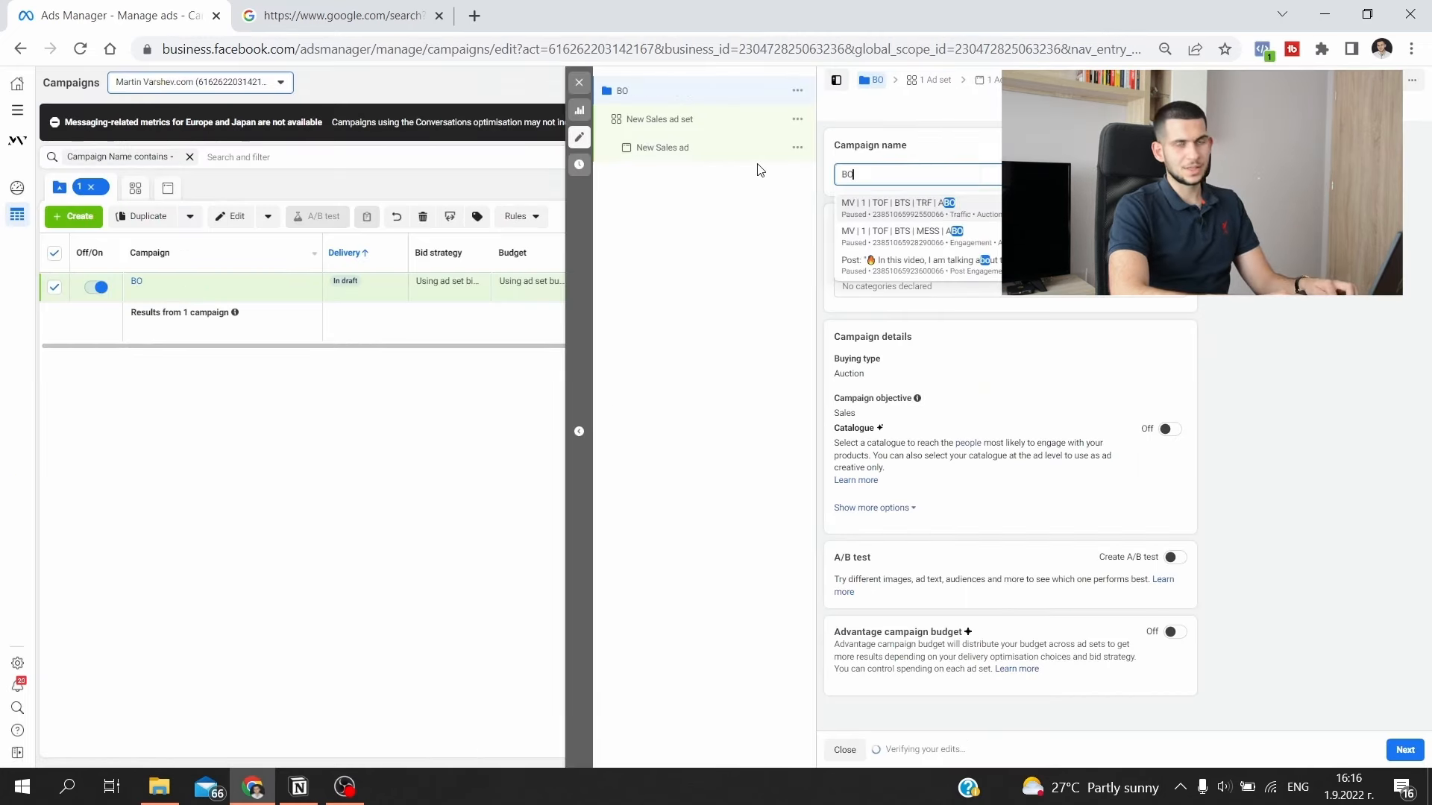
type("F")
key("ctrl+a")
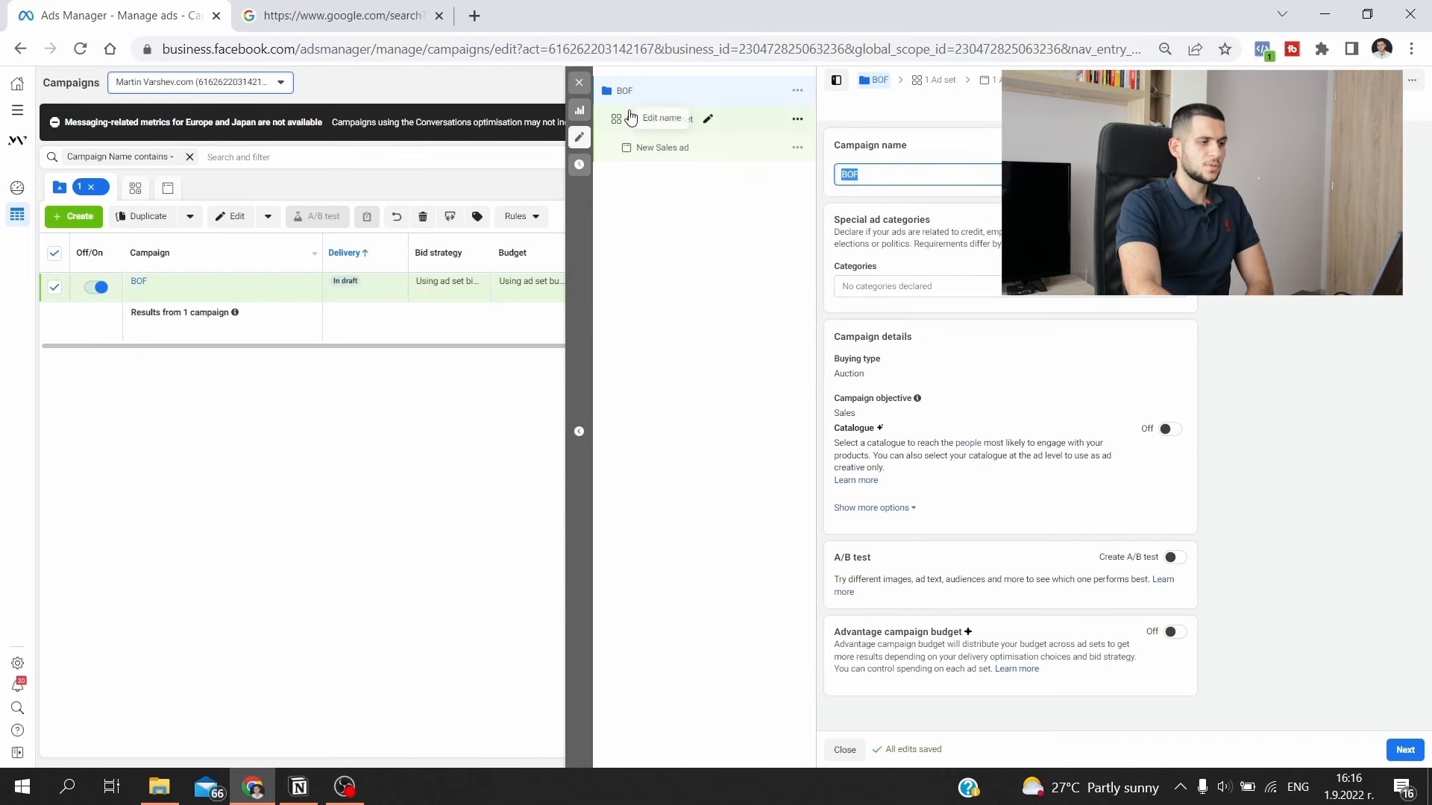
- Name the BOF campaign's ad set ATC and choose Purchase as its conversion event
left_click(624, 121)
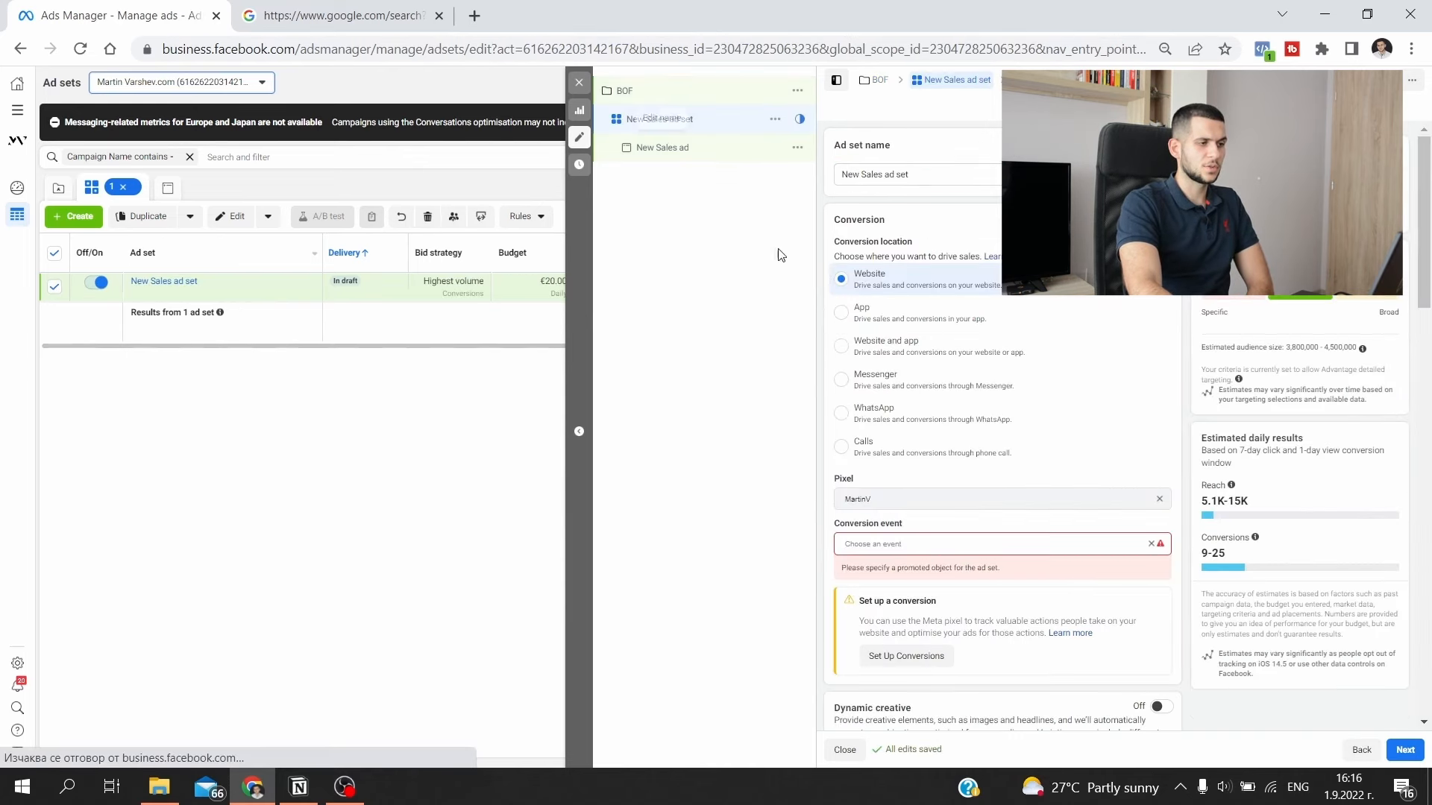
scroll(970, 298, "down", 2)
scroll(959, 302, "up", 2)
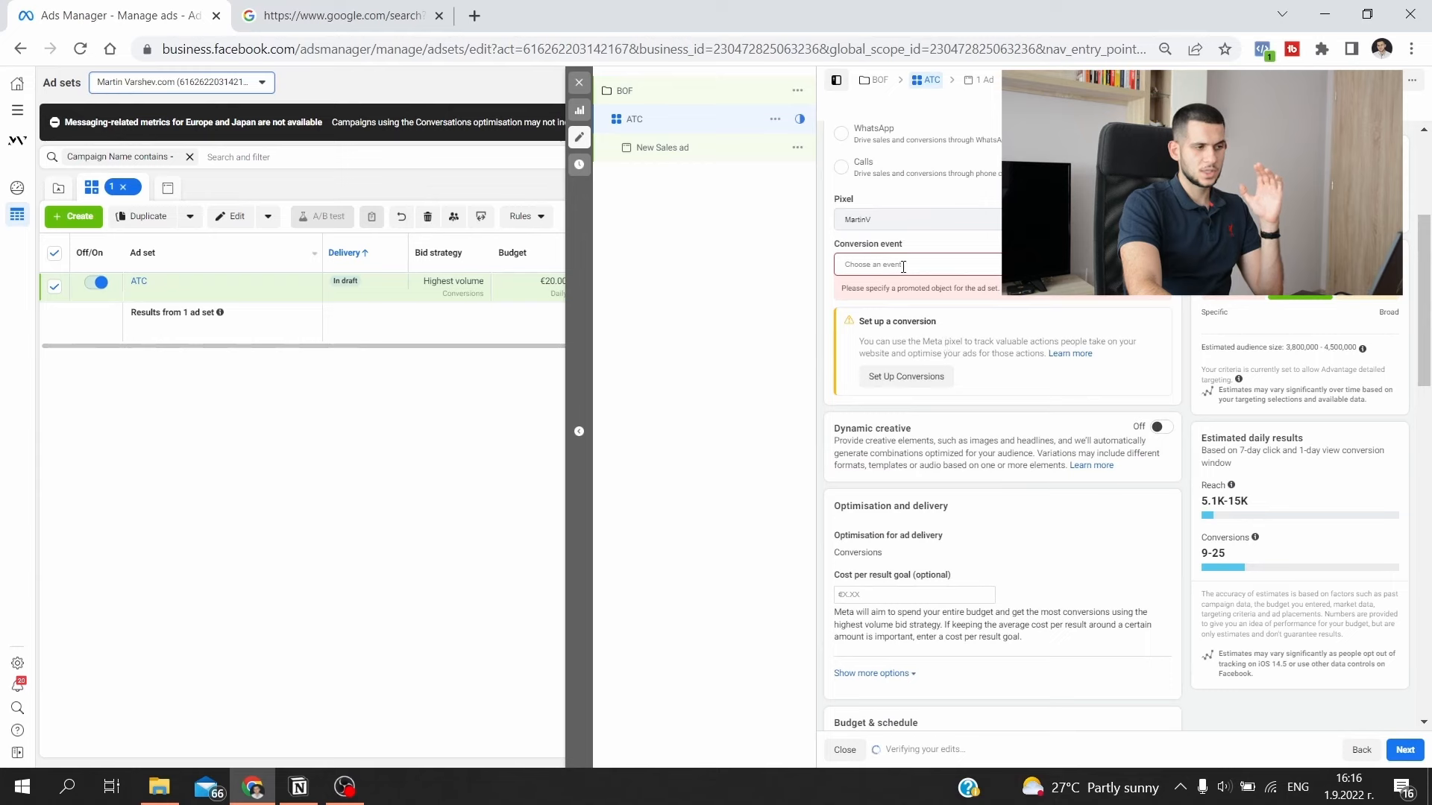
left_click(903, 267)
left_click(905, 291)
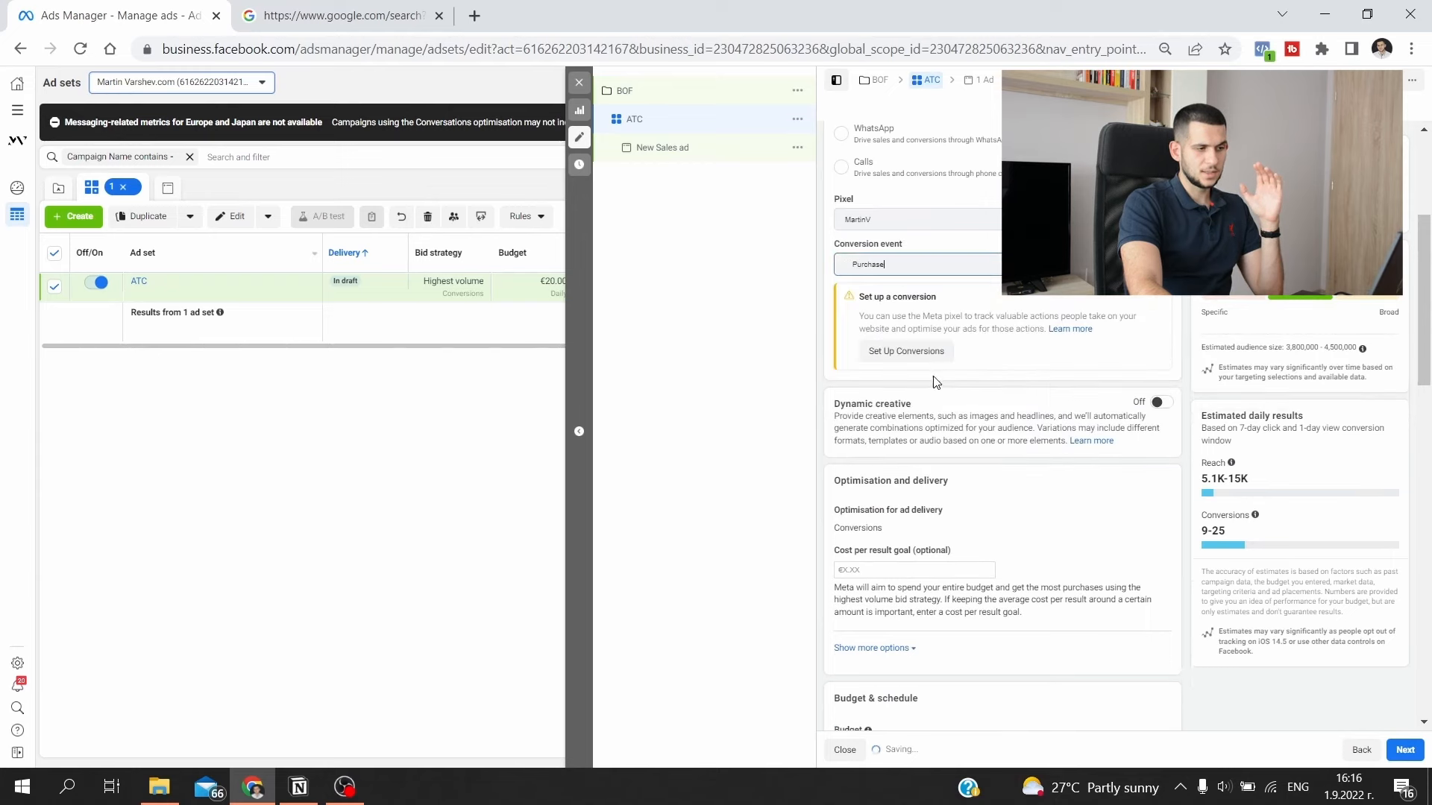
- Include the ATC L30 audience and exclude the PUR L30 audience in the ATC ad set
scroll(936, 382, "down", 8)
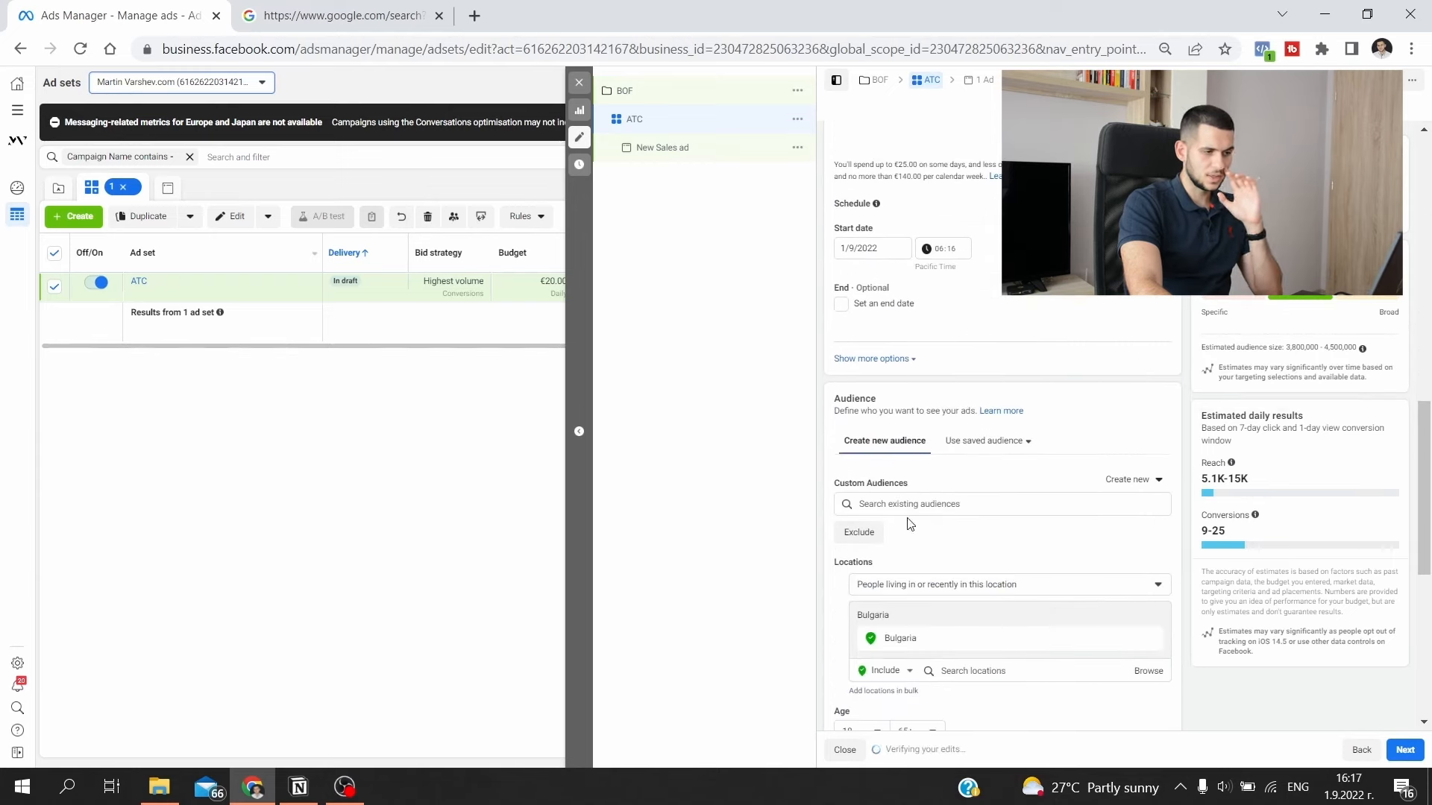
left_click(861, 504)
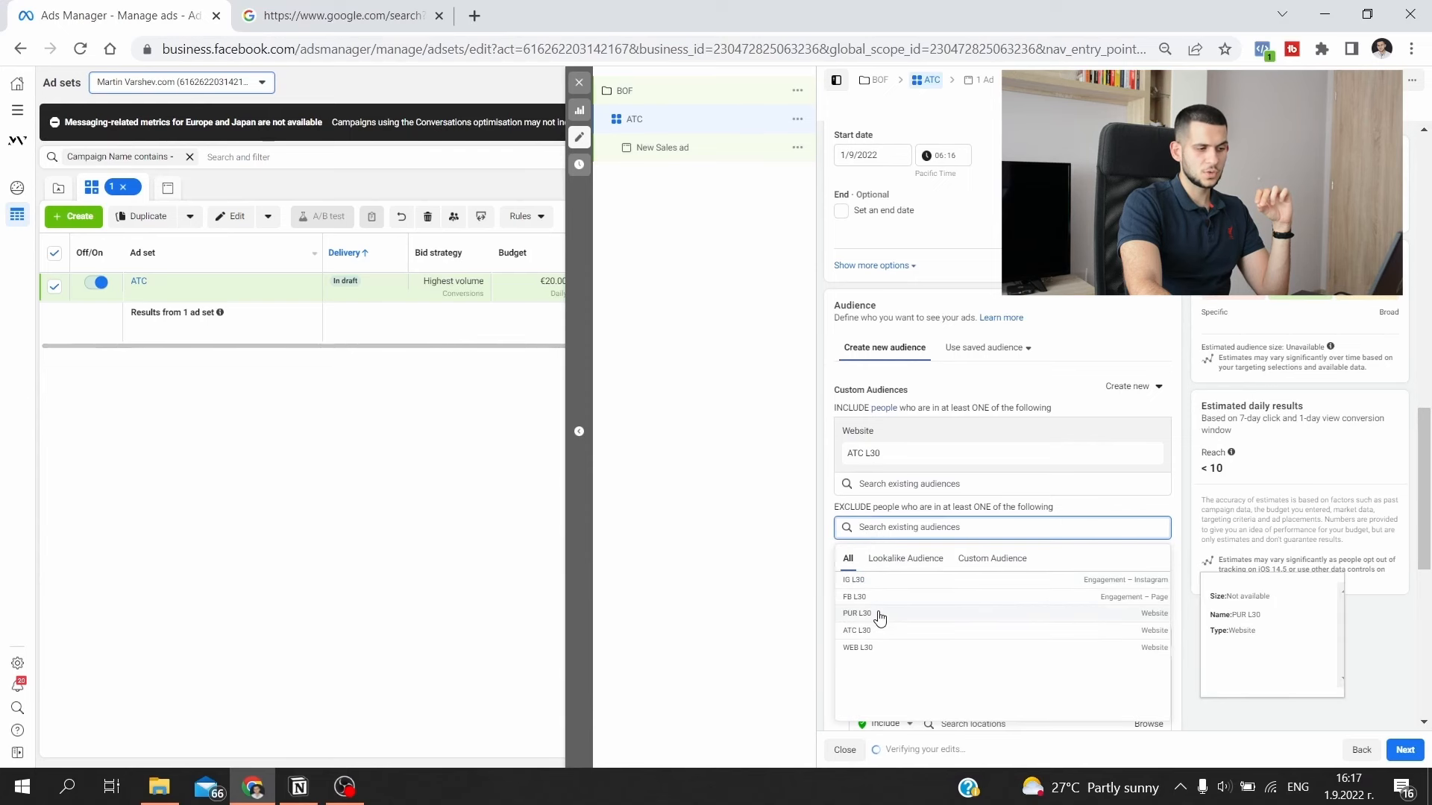
left_click(878, 614)
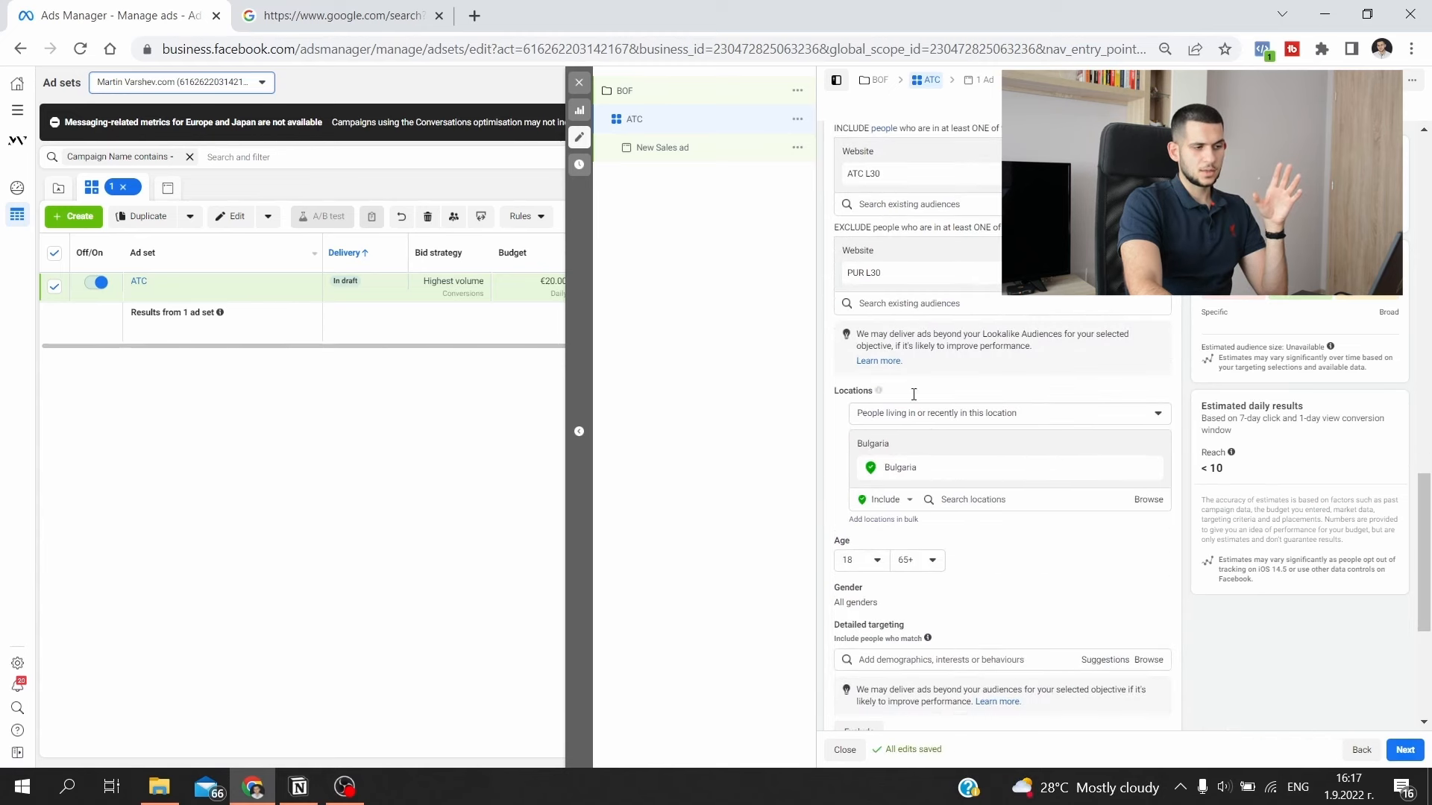
- Try setting up a website custom audience for ViewContent with 30-day retention and frequency of at least 2, and discard it
scroll(849, 432, "down", 4)
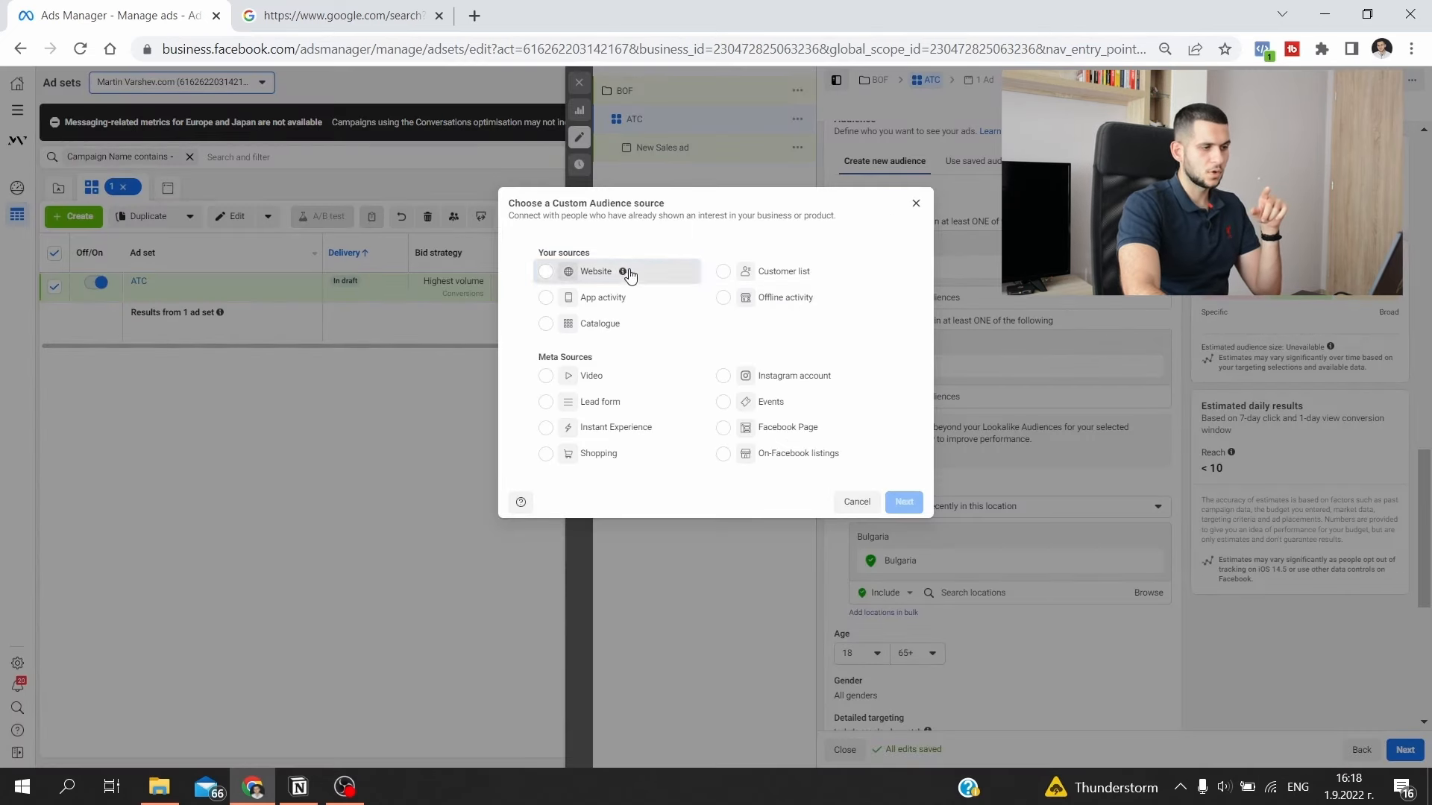
left_click(902, 502)
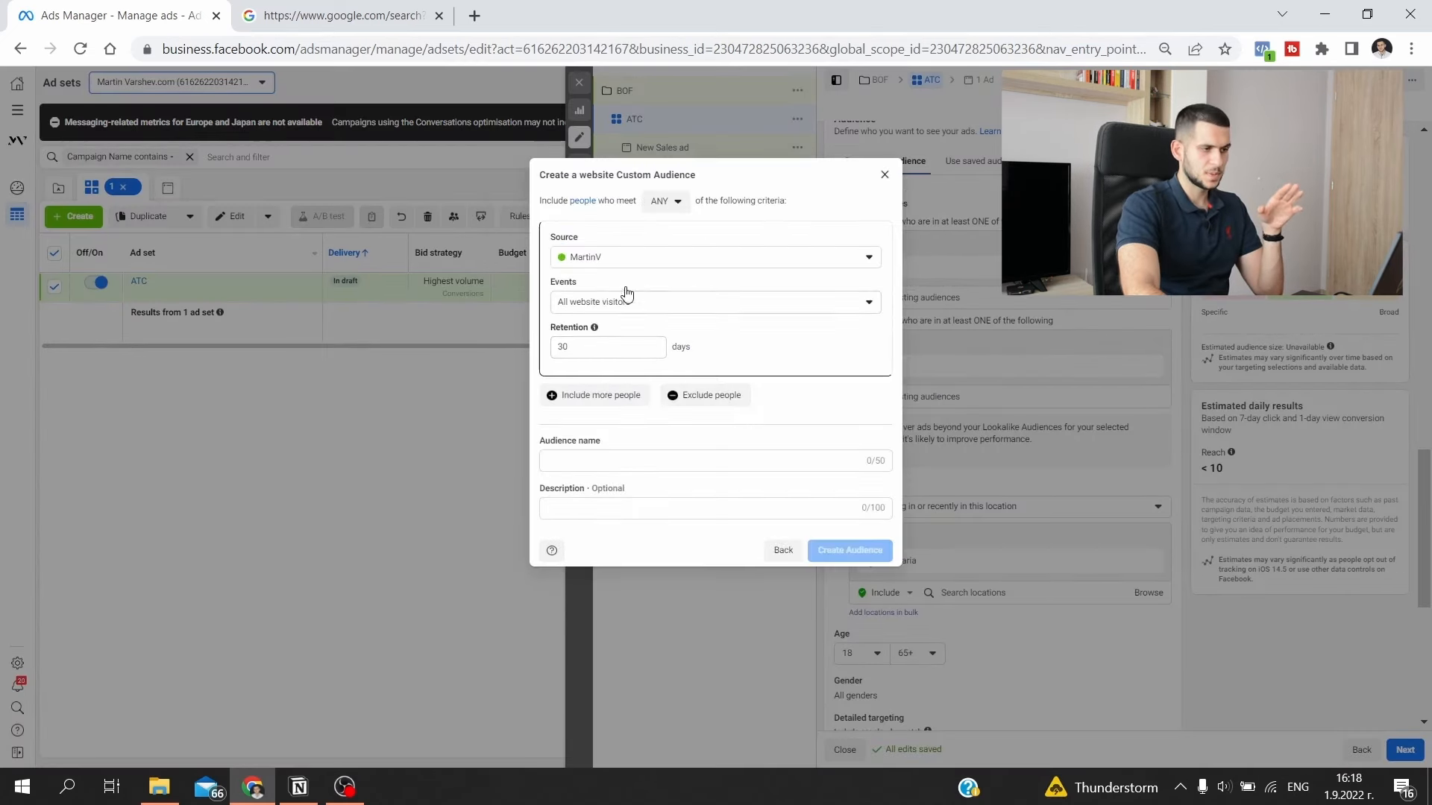
left_click(615, 302)
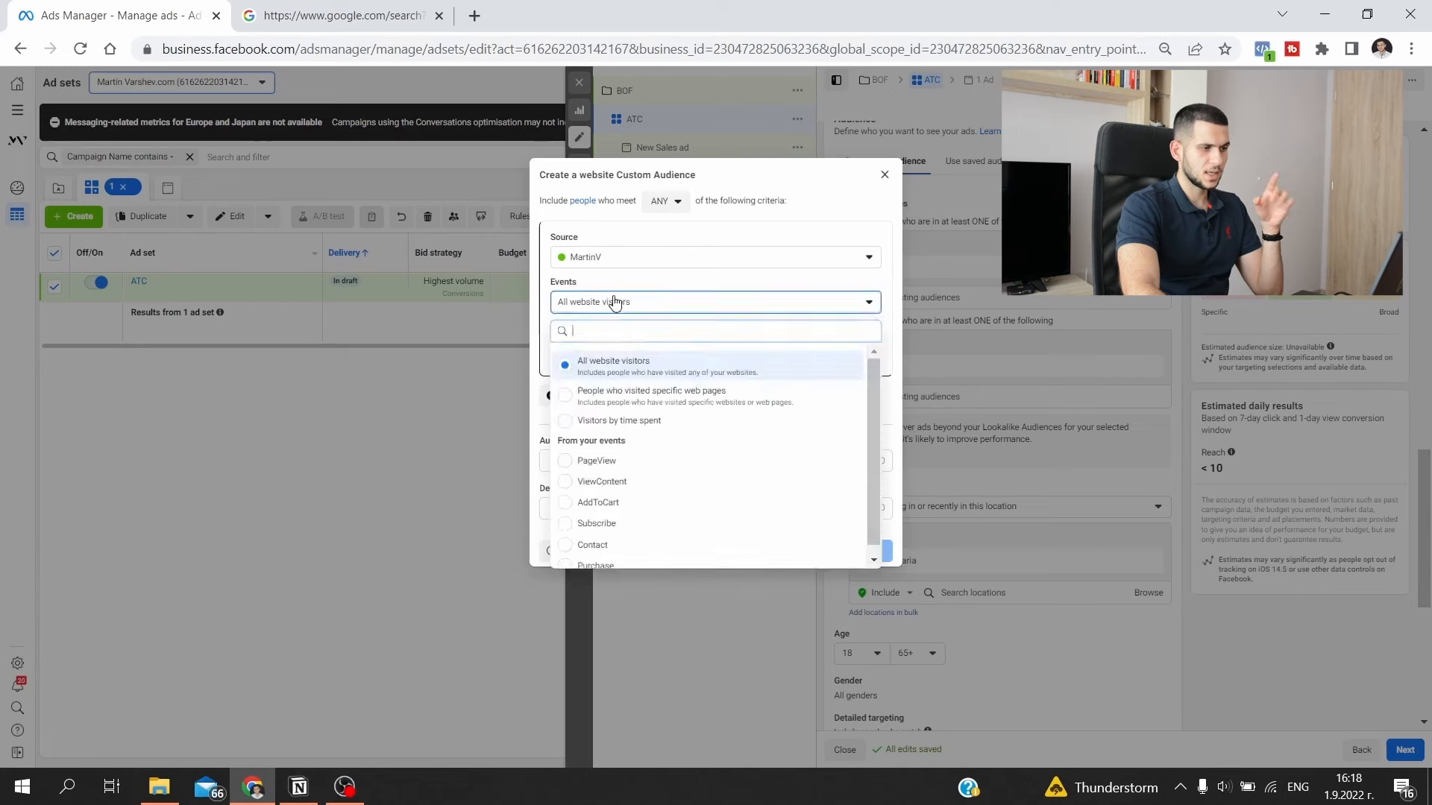
left_click(632, 482)
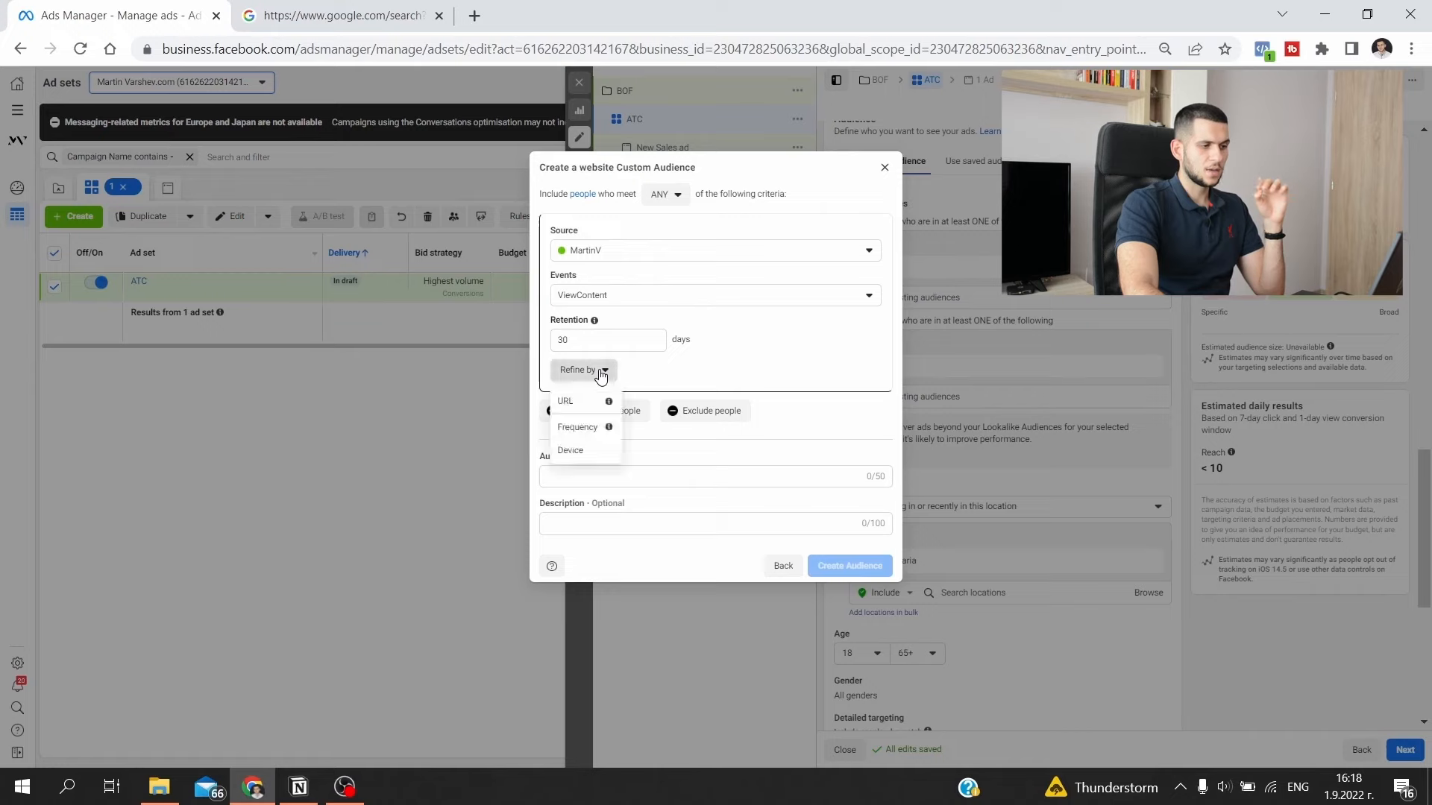
left_click(578, 427)
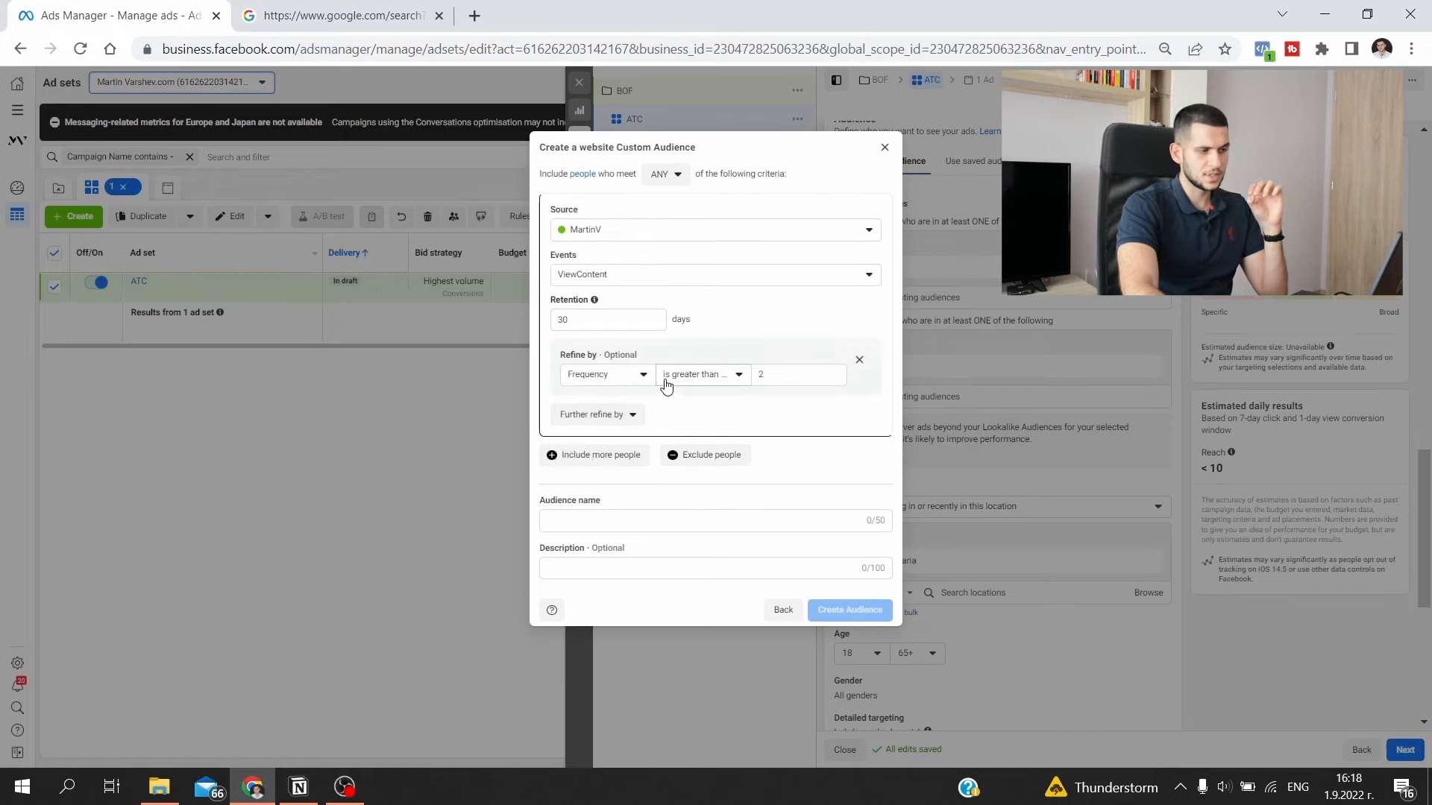
left_click(693, 376)
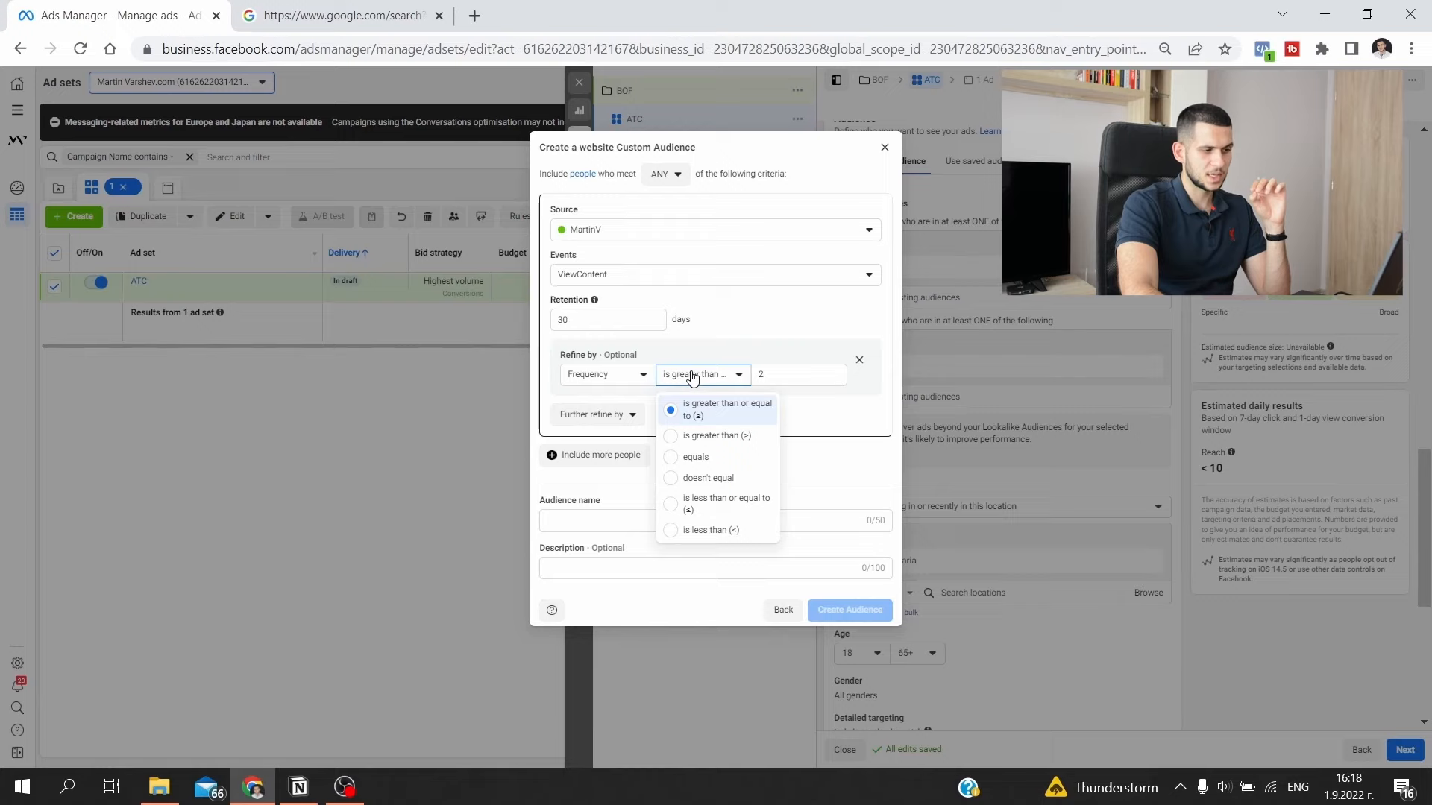
left_click(792, 390)
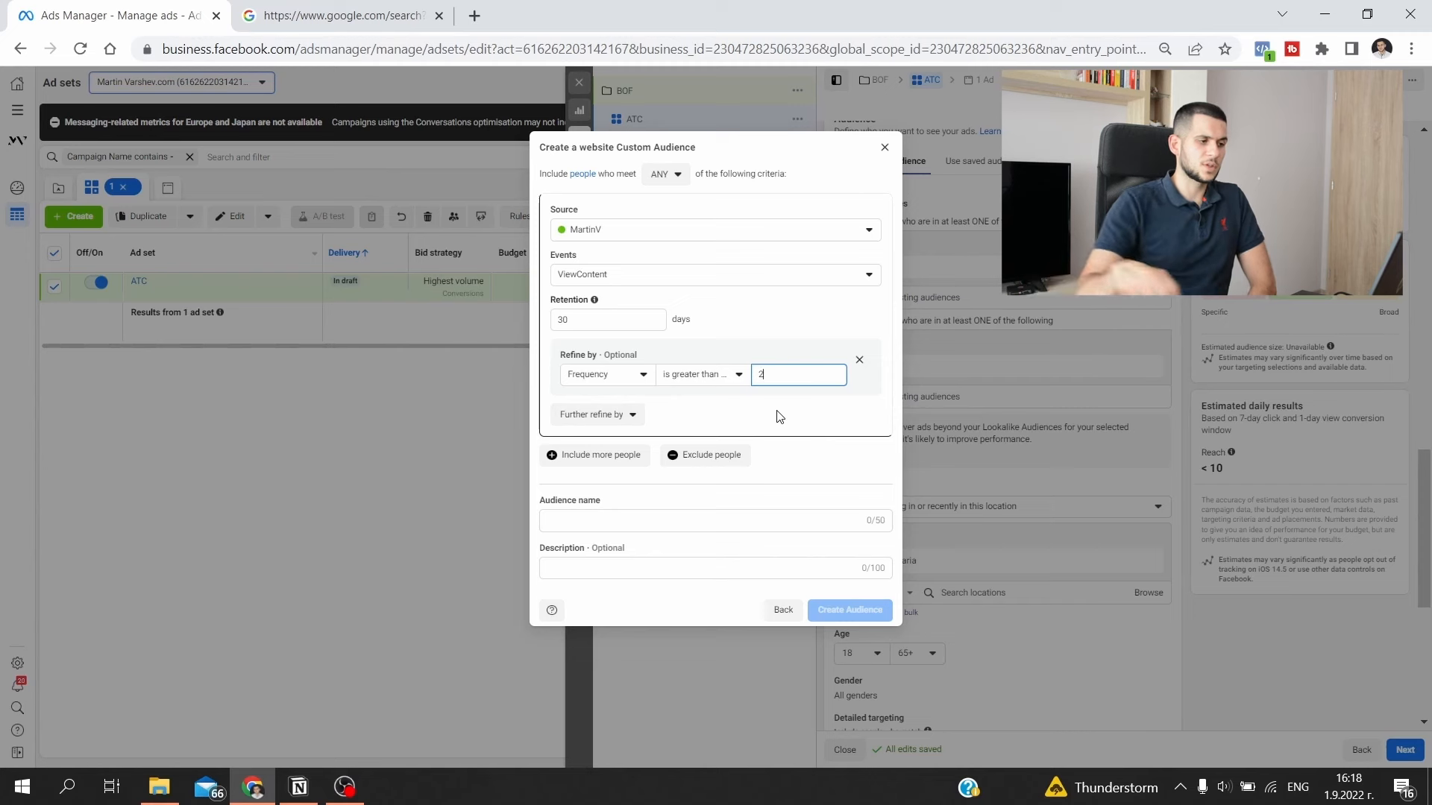
left_click(885, 148)
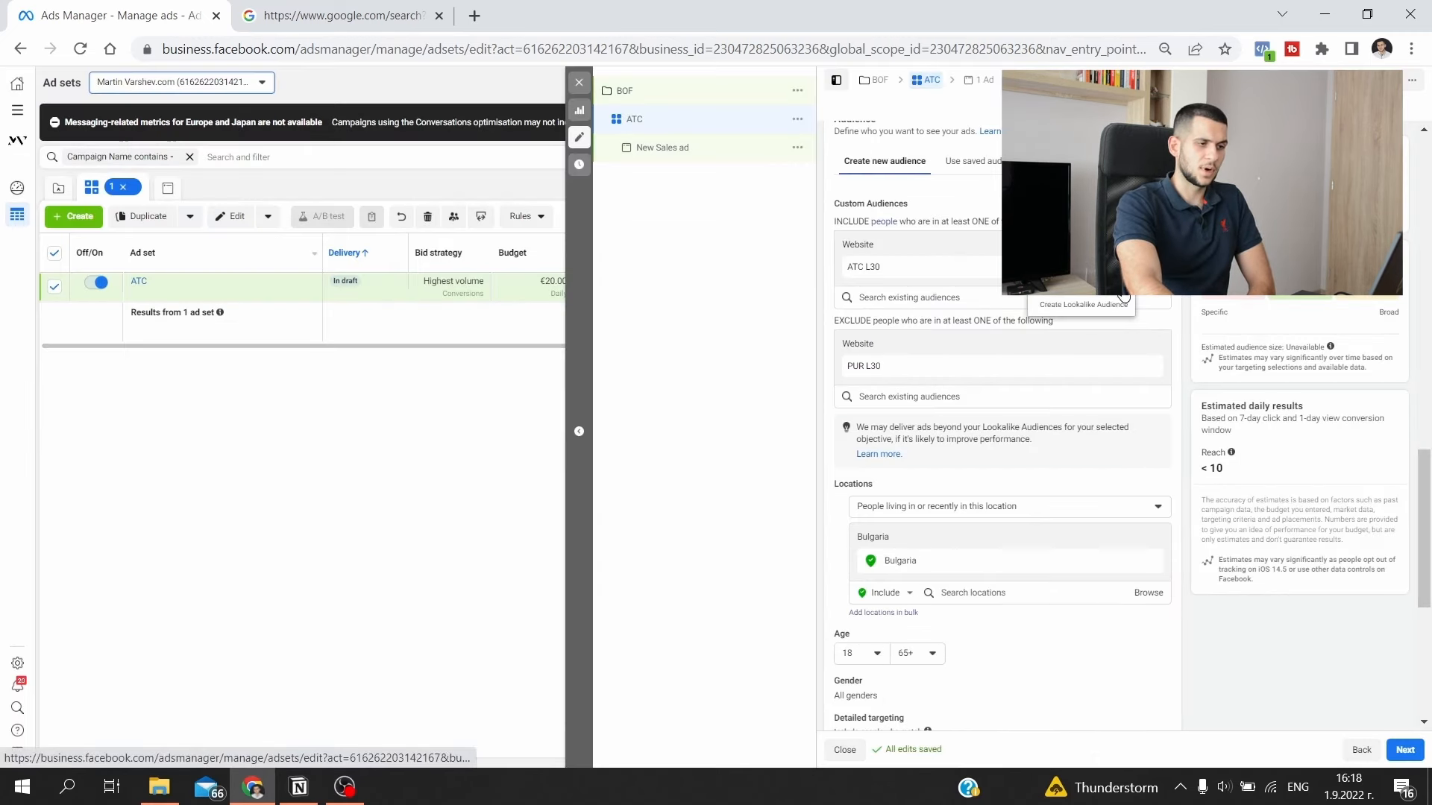
- Move the ATC L30 audience from the included to the excluded audiences of the ATC ad set
left_click(1122, 292)
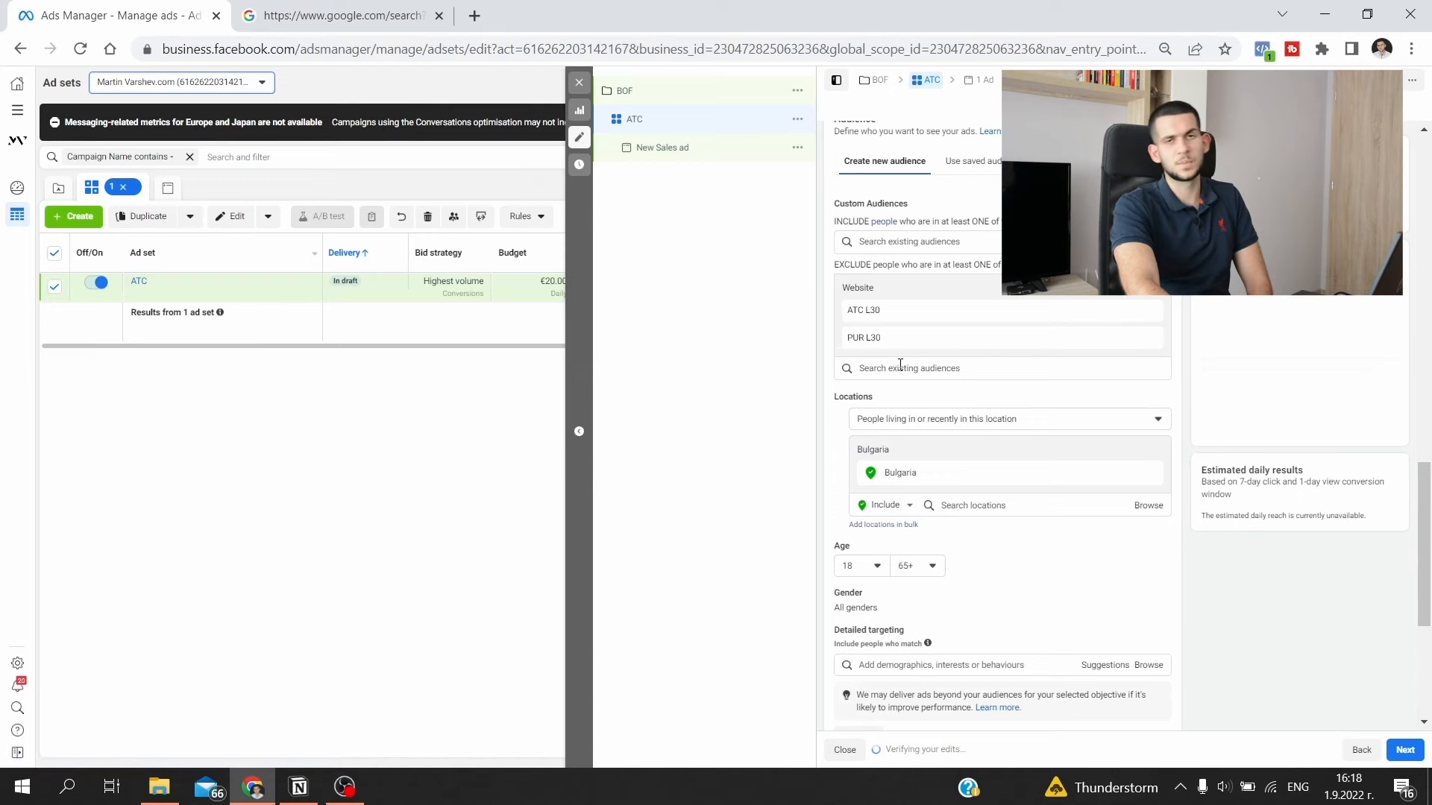
scroll(926, 331, "down", 1)
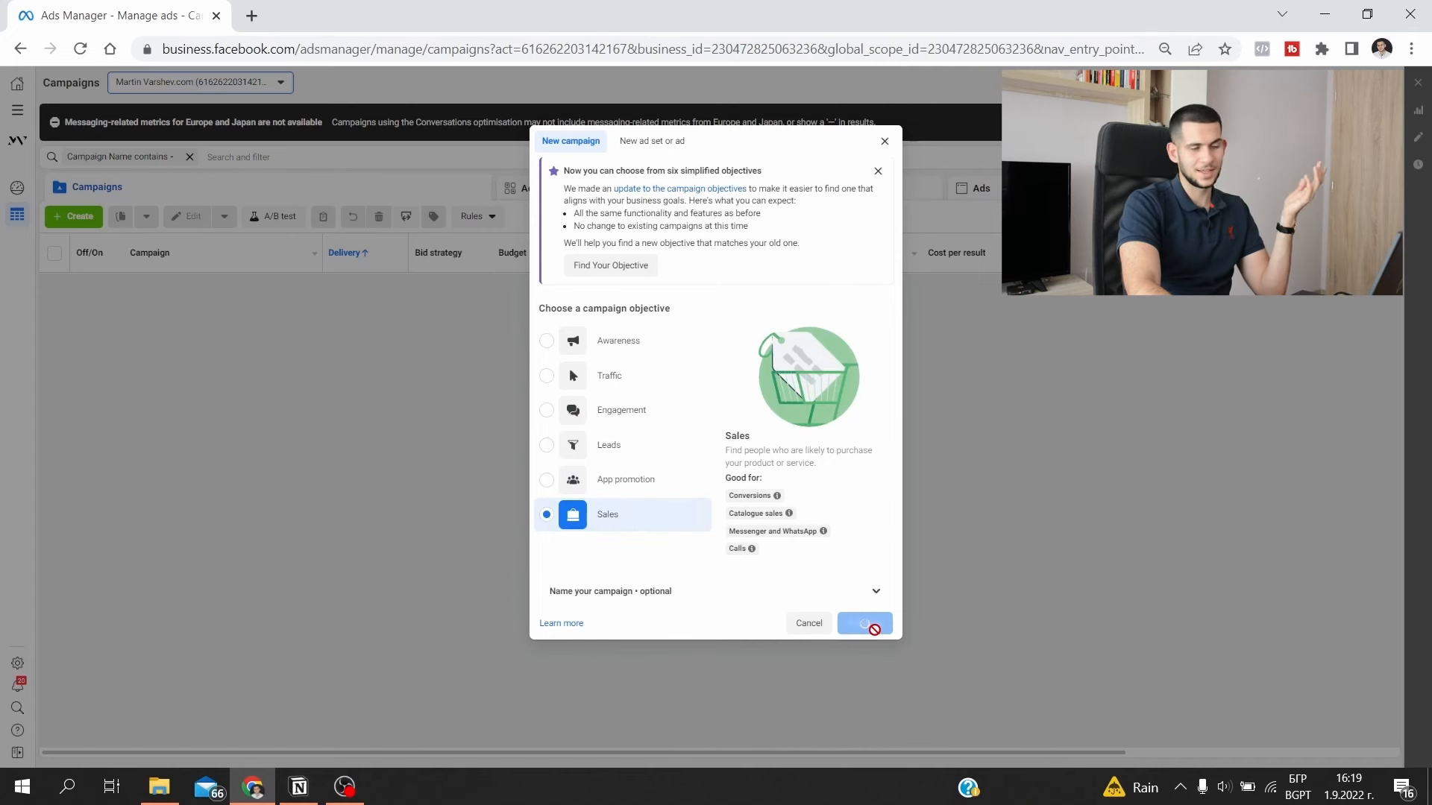
- Create another Sales campaign and name it RETENTION
left_click(865, 628)
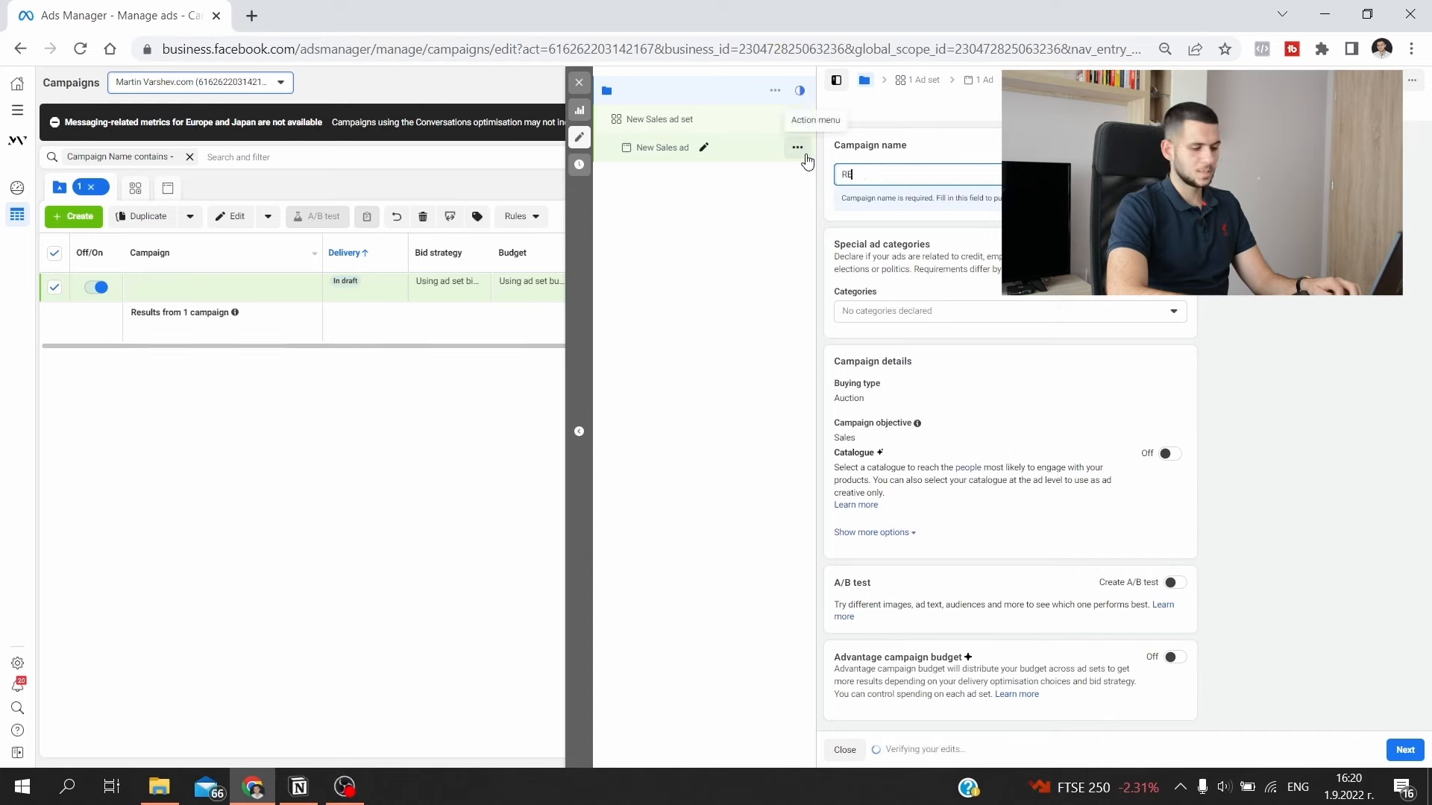
type("RETENTION")
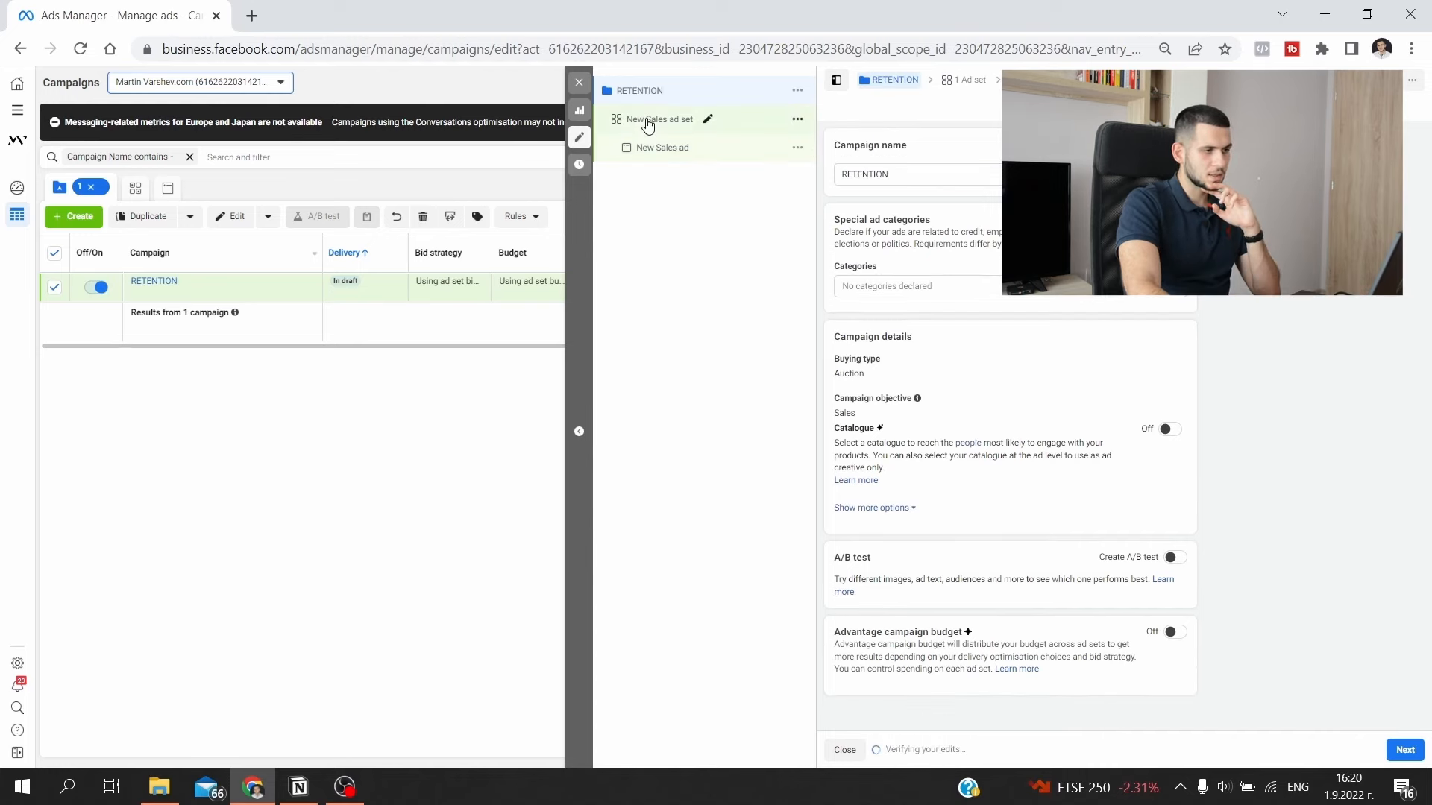
- Include the PUR L30 custom audience in the RETENTION campaign's ad set
left_click(648, 118)
scroll(910, 291, "down", 10)
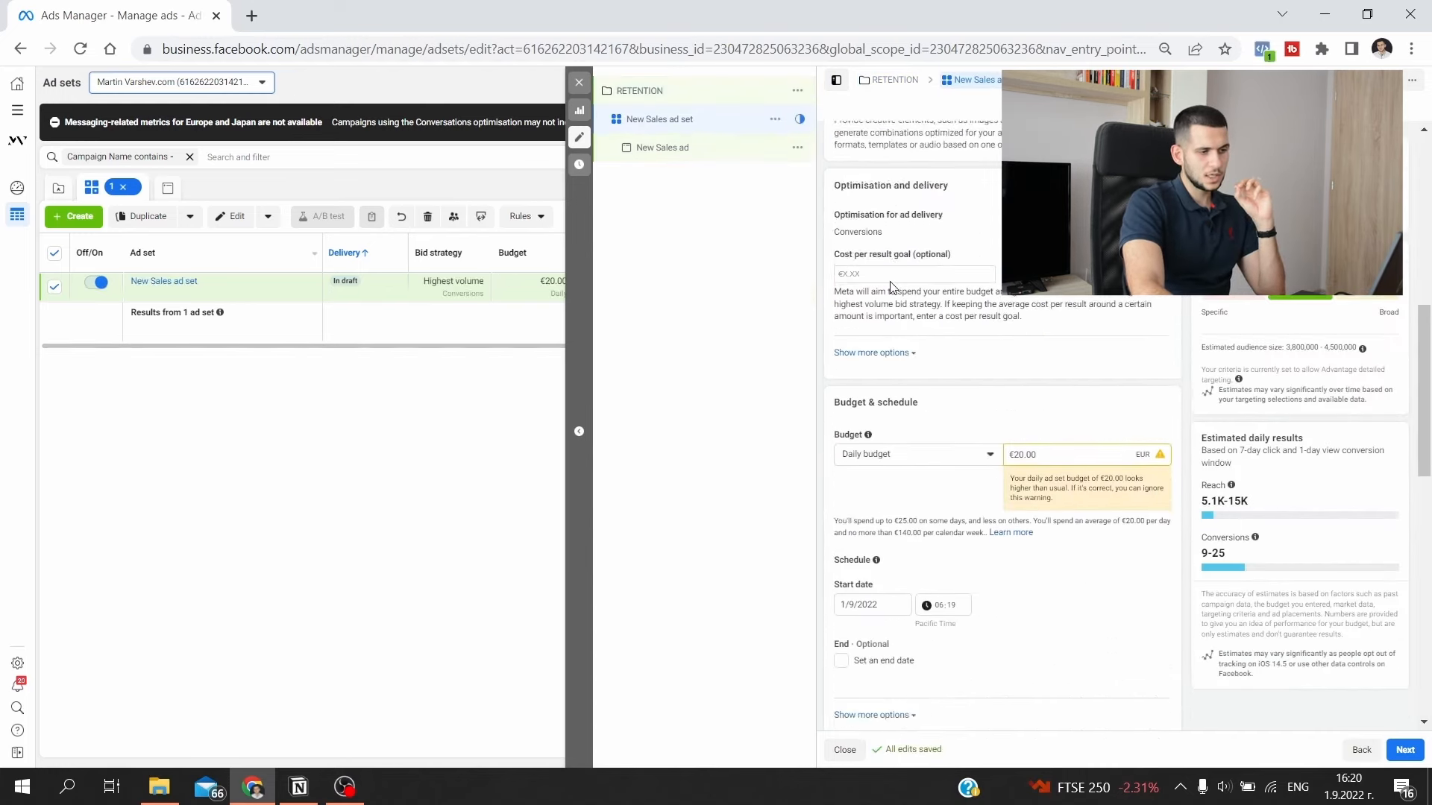
scroll(928, 343, "down", 5)
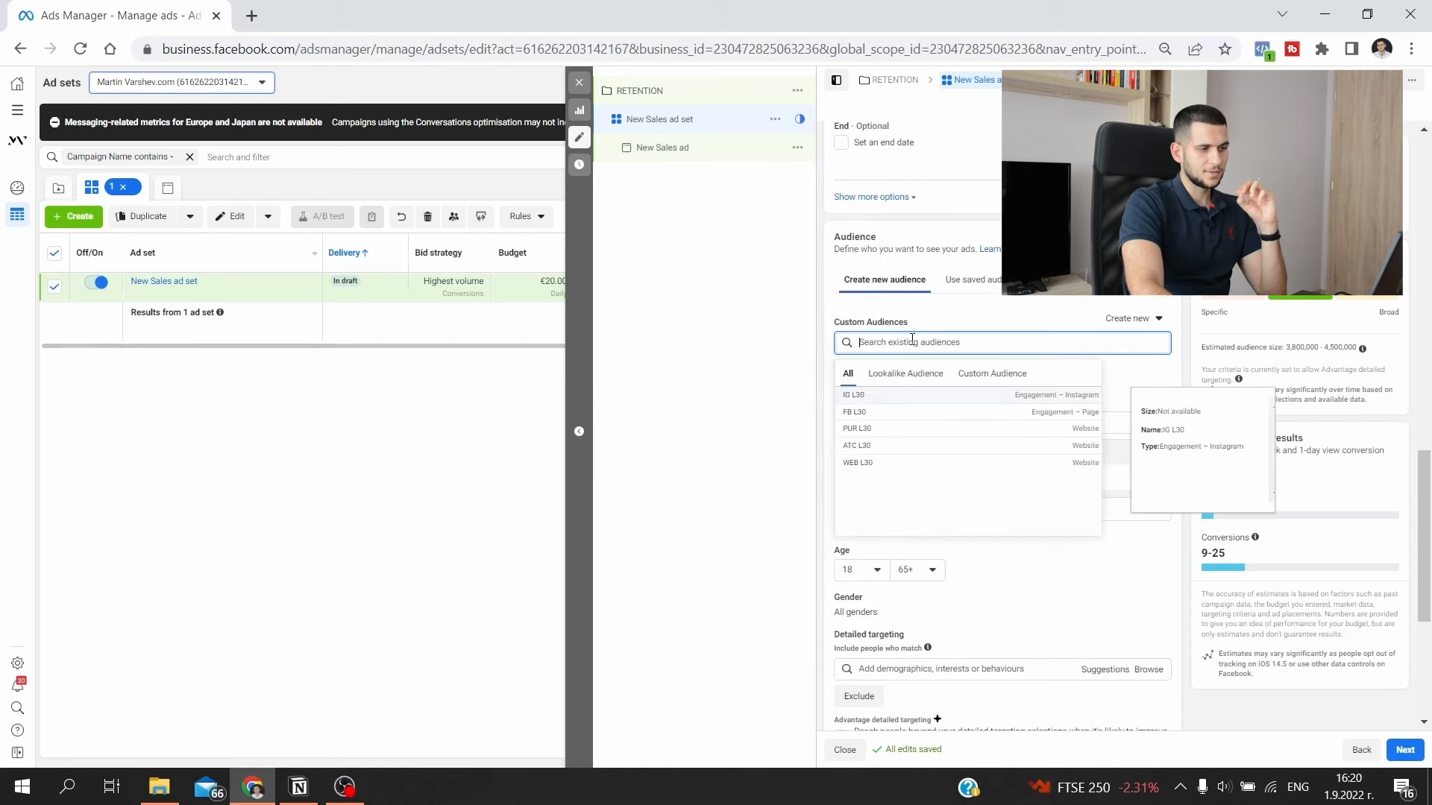
type("pur")
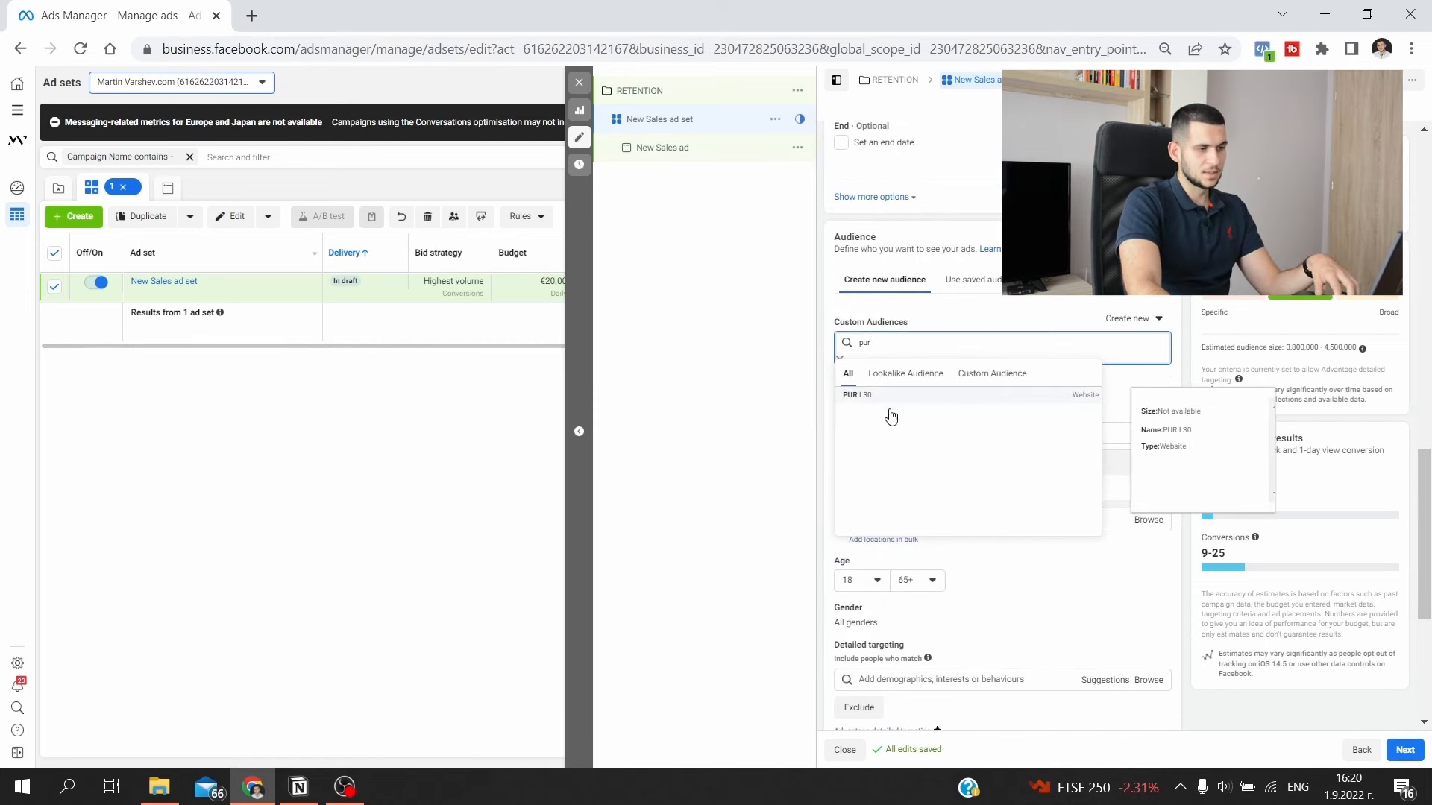
left_click(891, 395)
left_click(861, 426)
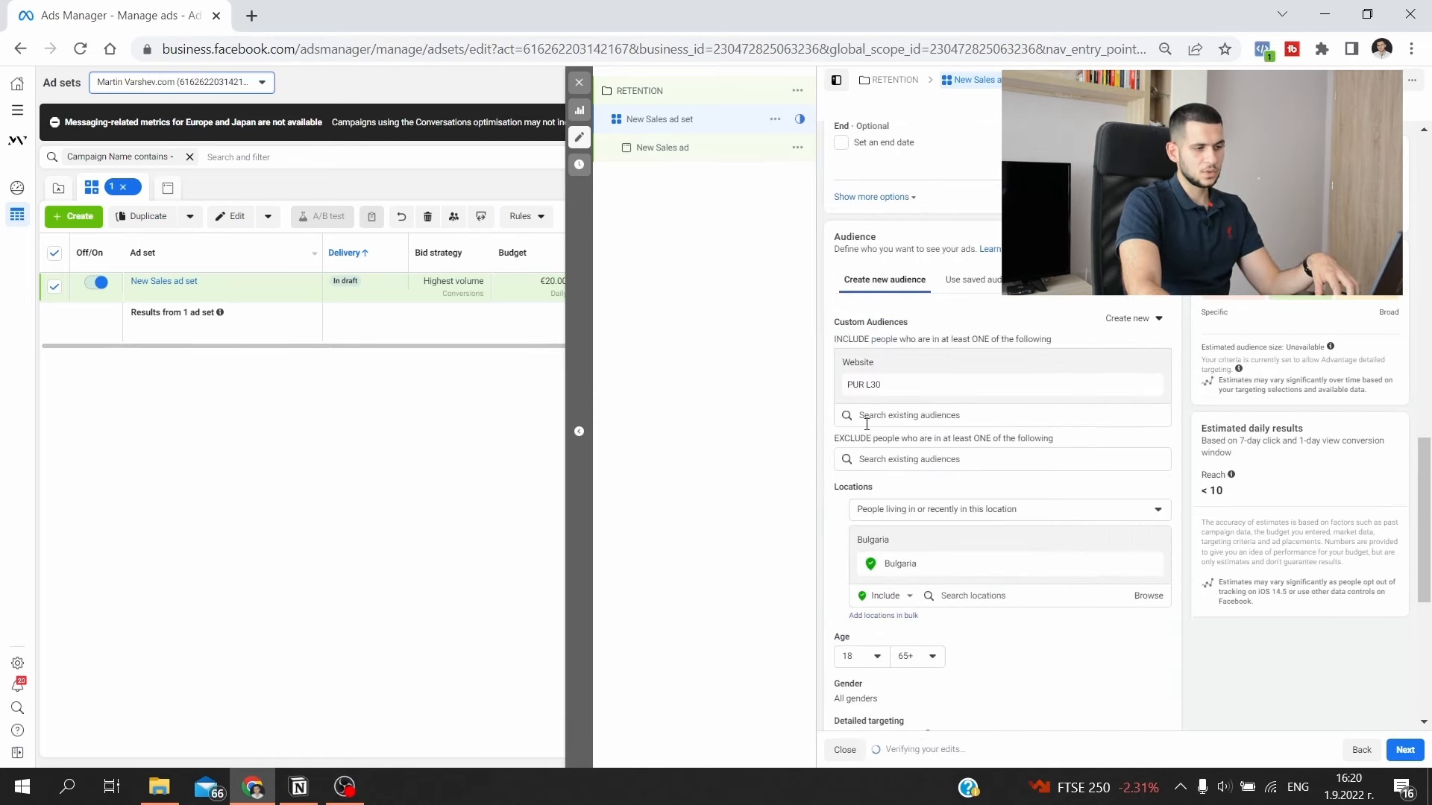
left_click(888, 454)
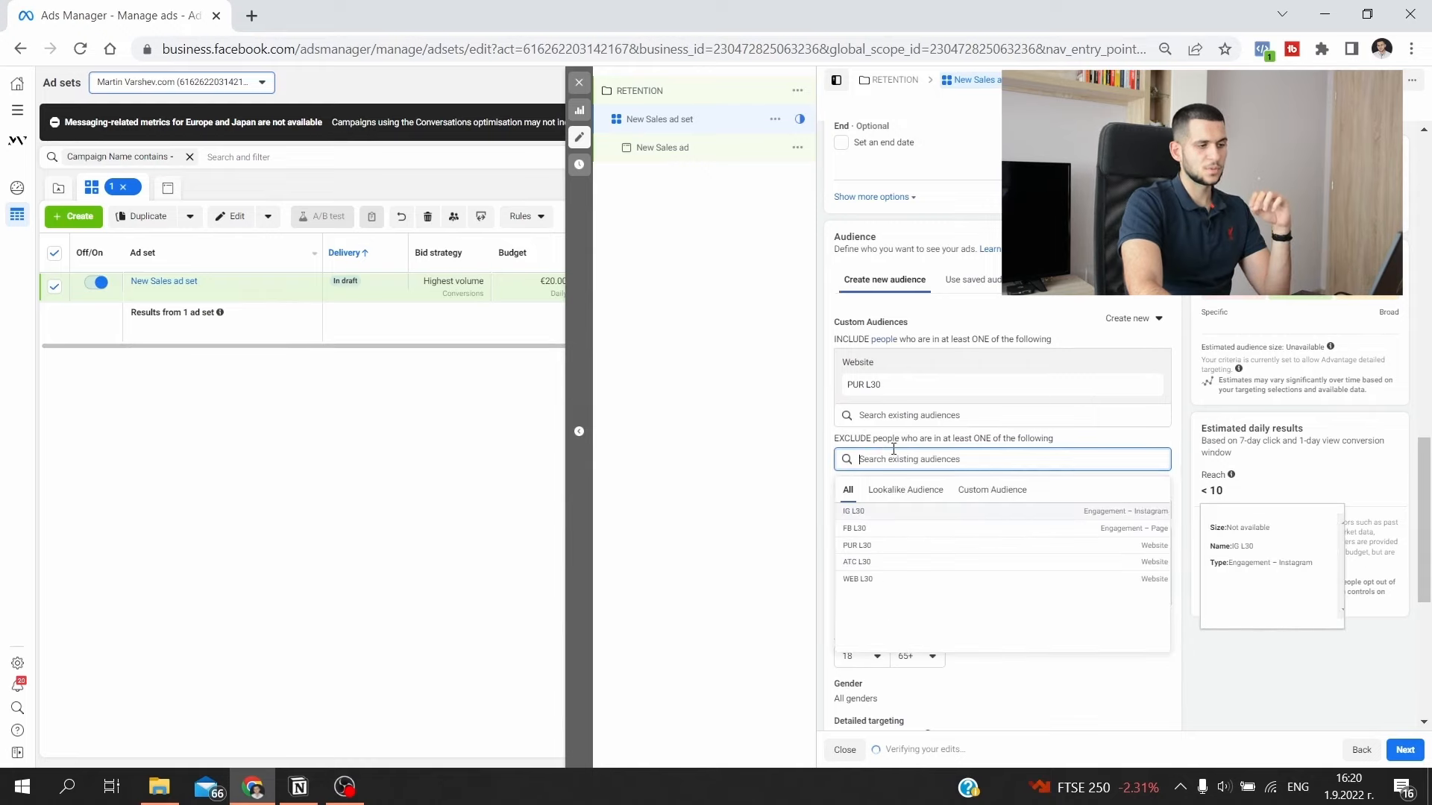
left_click(1130, 319)
left_click(1131, 350)
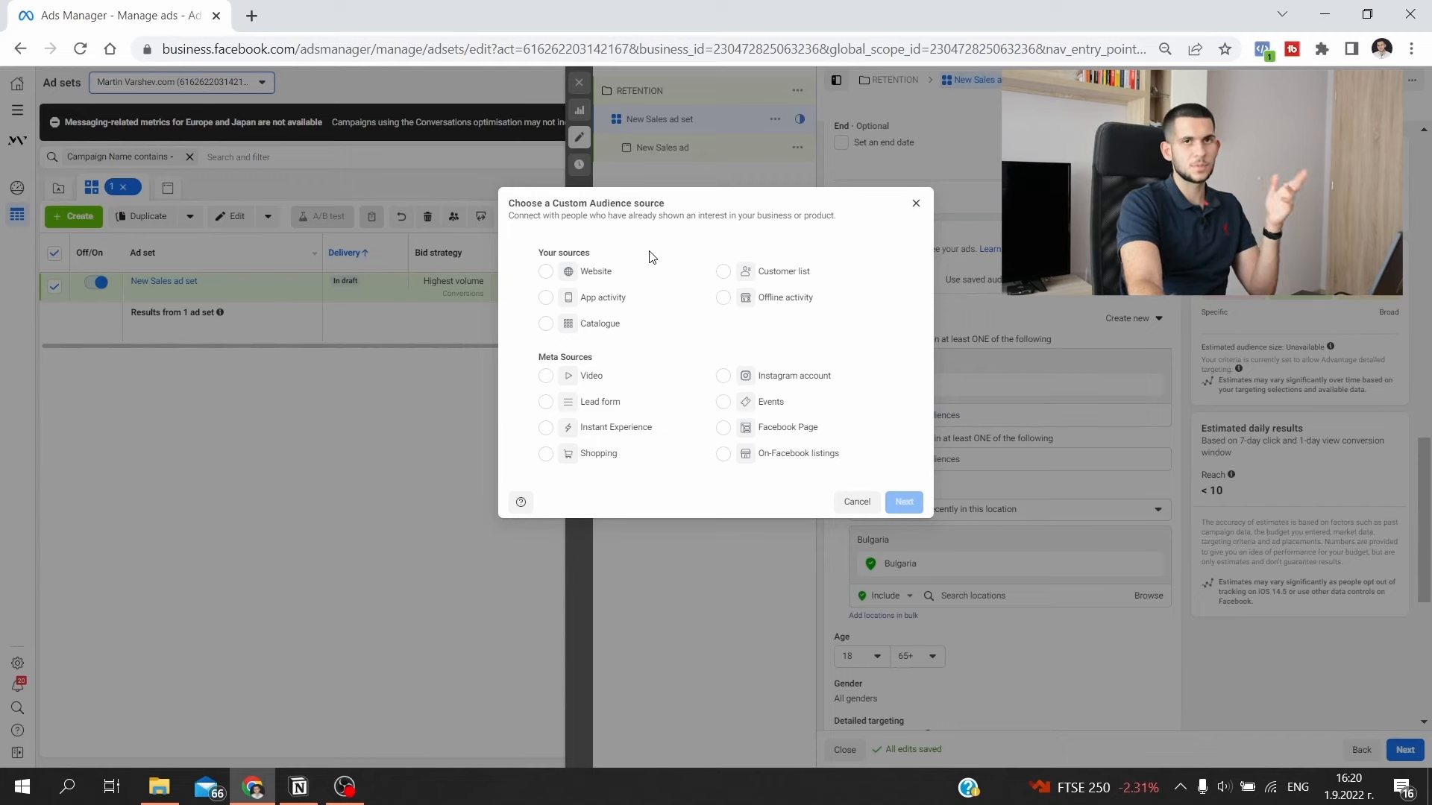
left_click(916, 203)
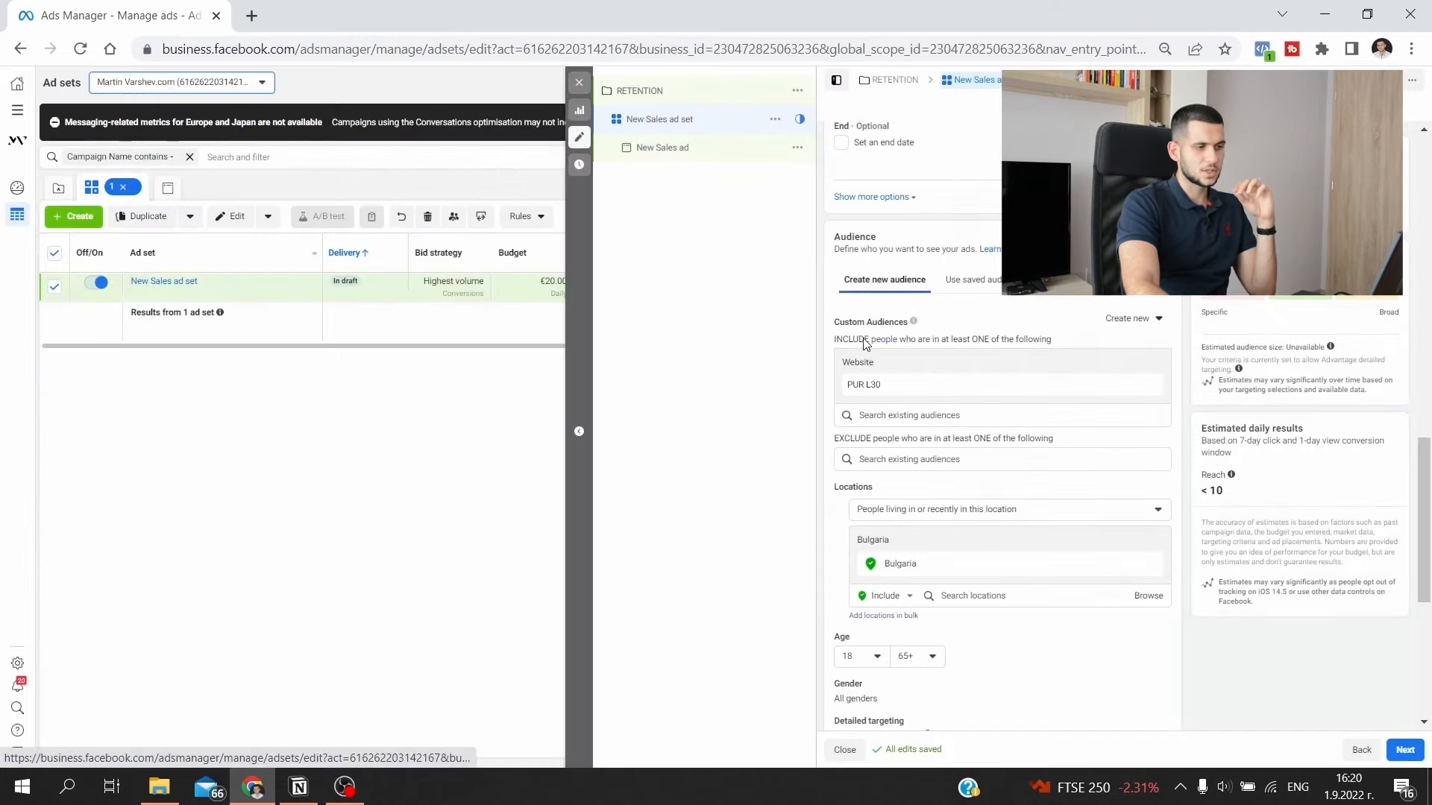
- Create a website custom audience based on the Purchase event with 14-day retention, named PUR 14
left_click(1123, 320)
left_click(1114, 349)
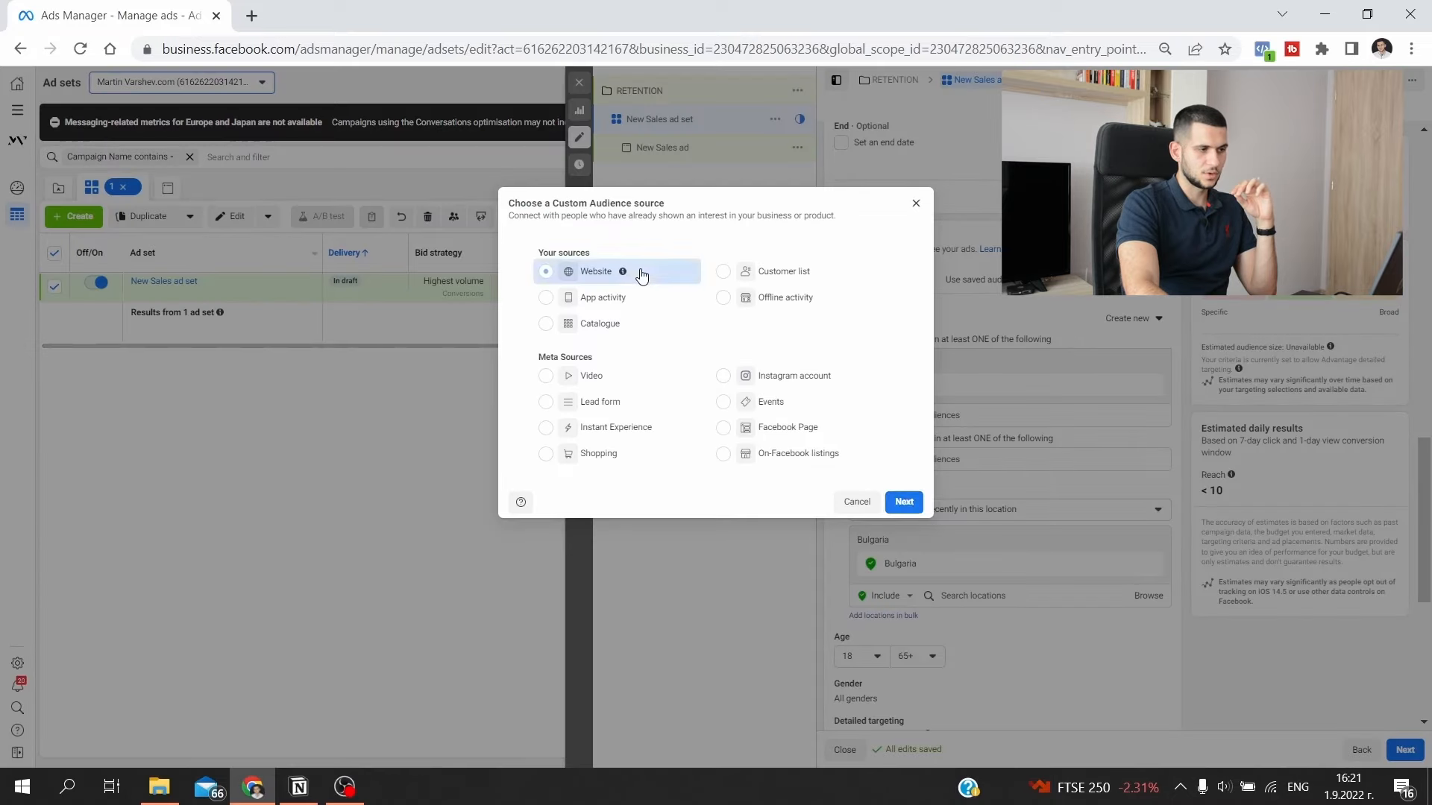
left_click(910, 506)
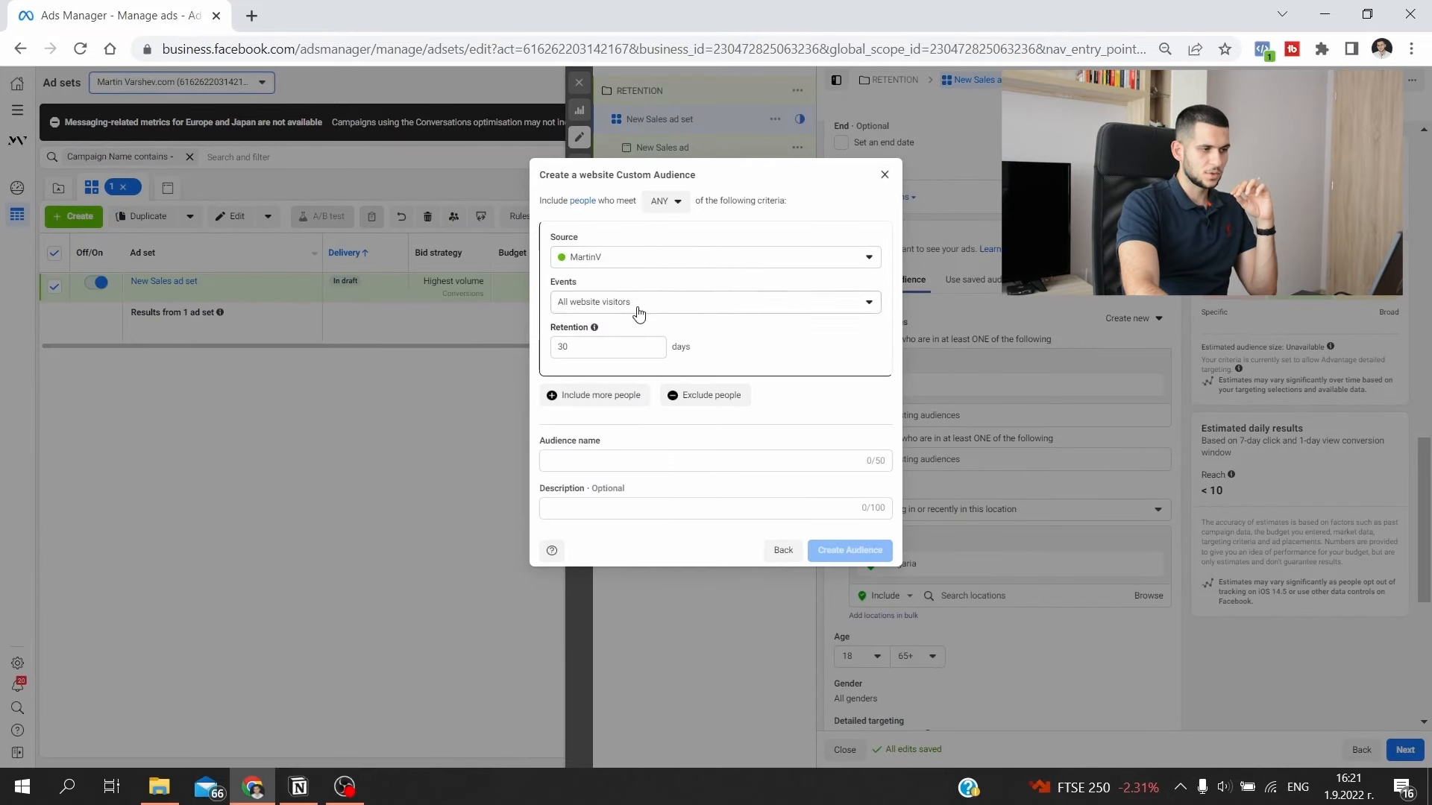
left_click(638, 313)
left_click(617, 553)
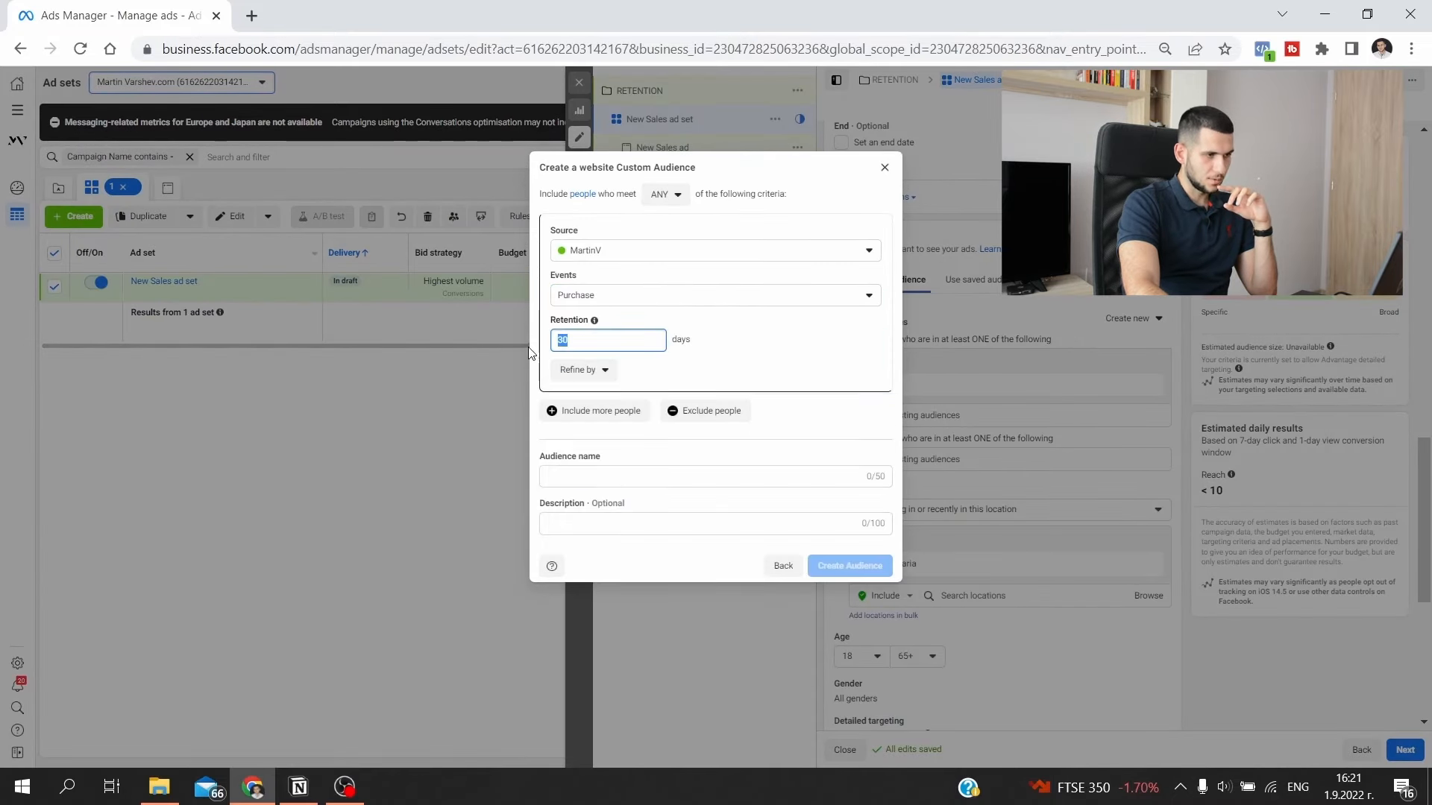
type("PUR 14")
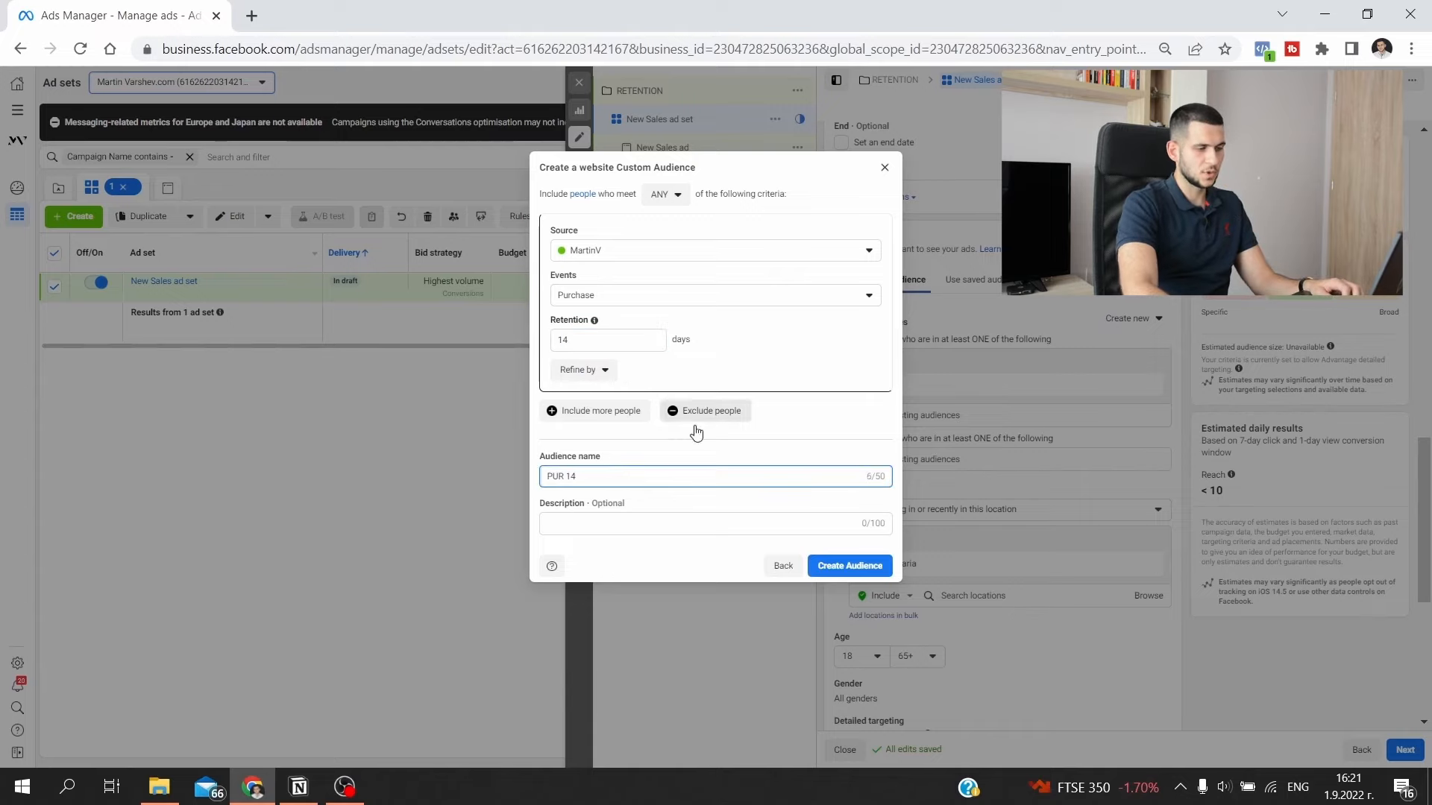
left_click(860, 572)
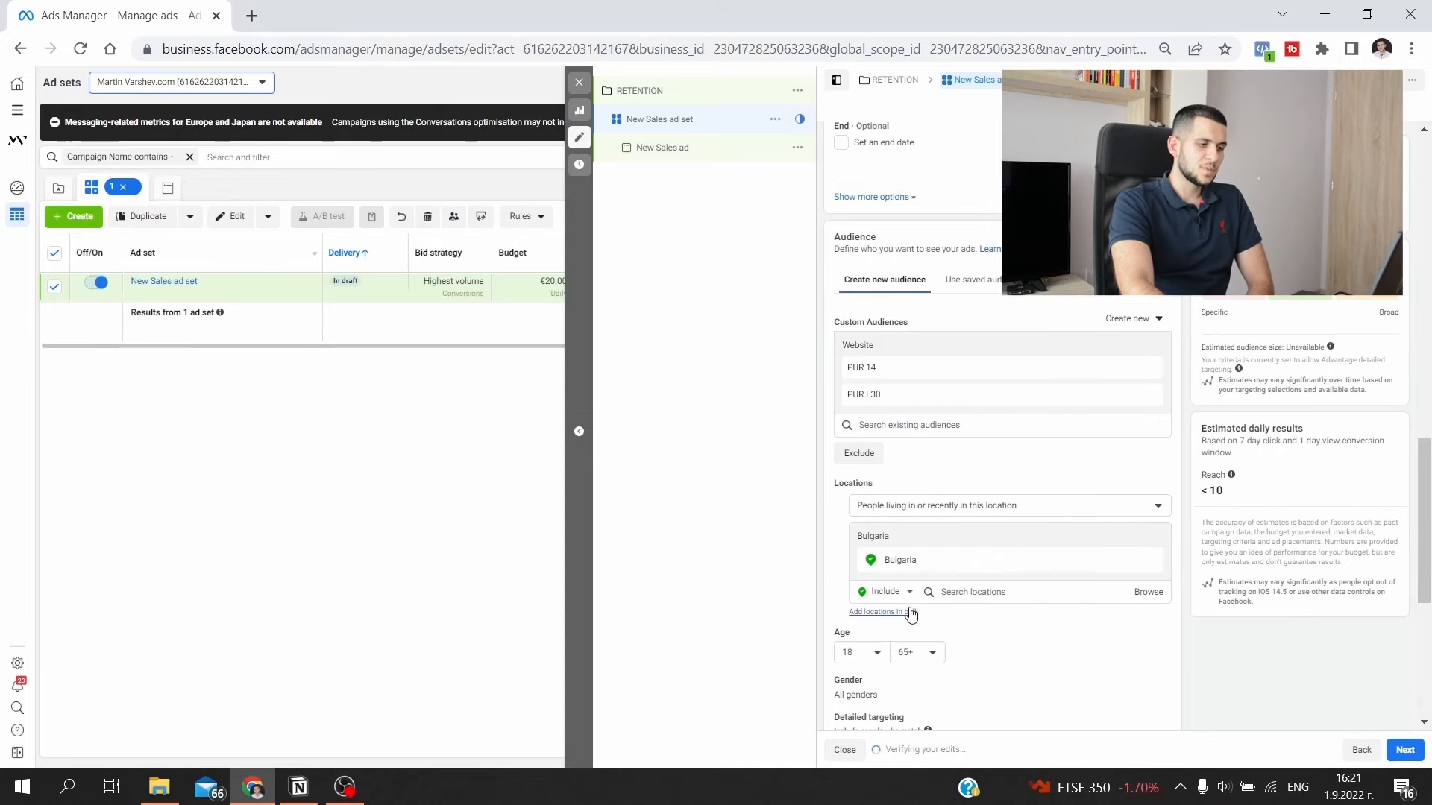
- Exclude the PUR 14 audience from the RETENTION campaign's ad set
scroll(909, 608, "up", 10)
scroll(909, 608, "down", 5)
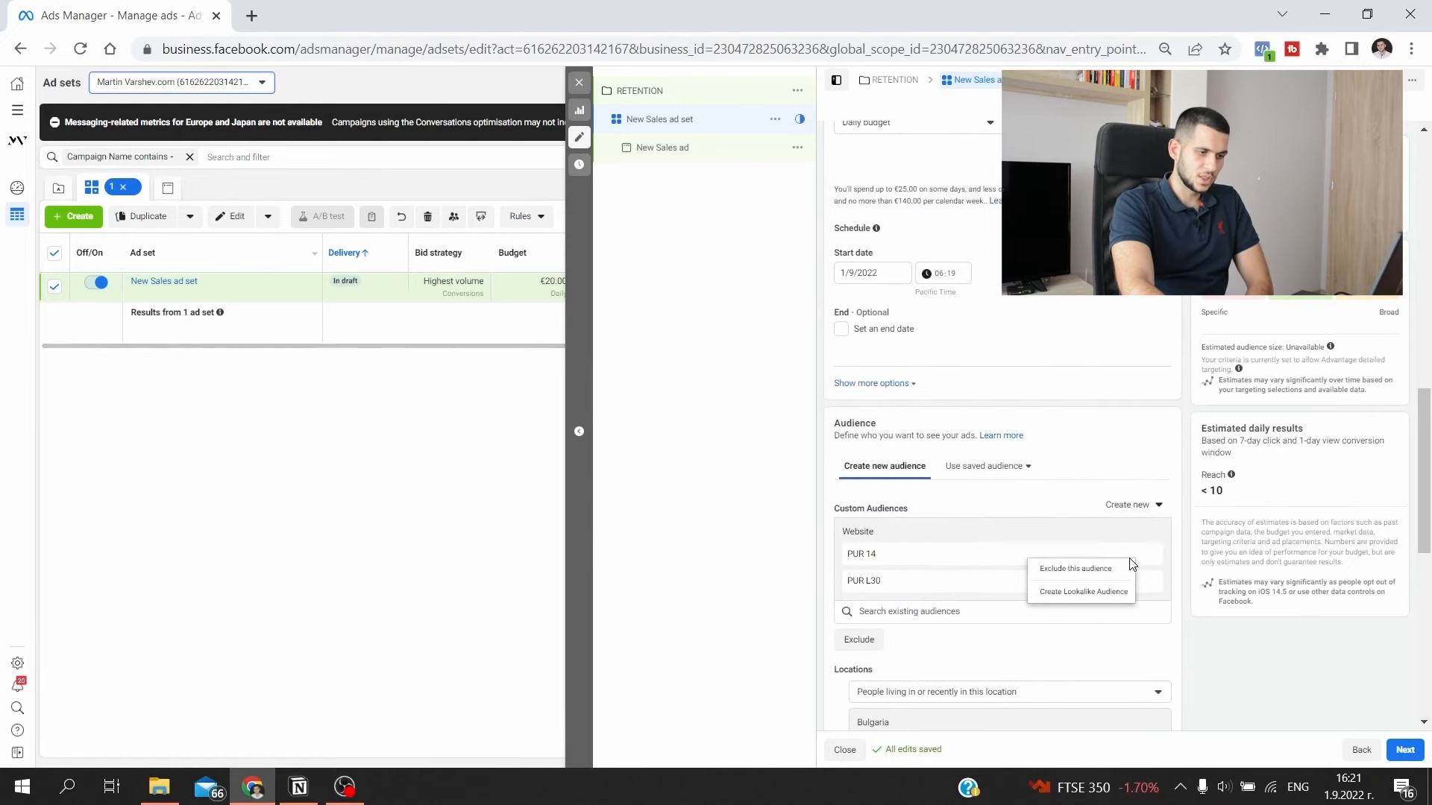
left_click(1128, 568)
scroll(884, 610, "down", 1)
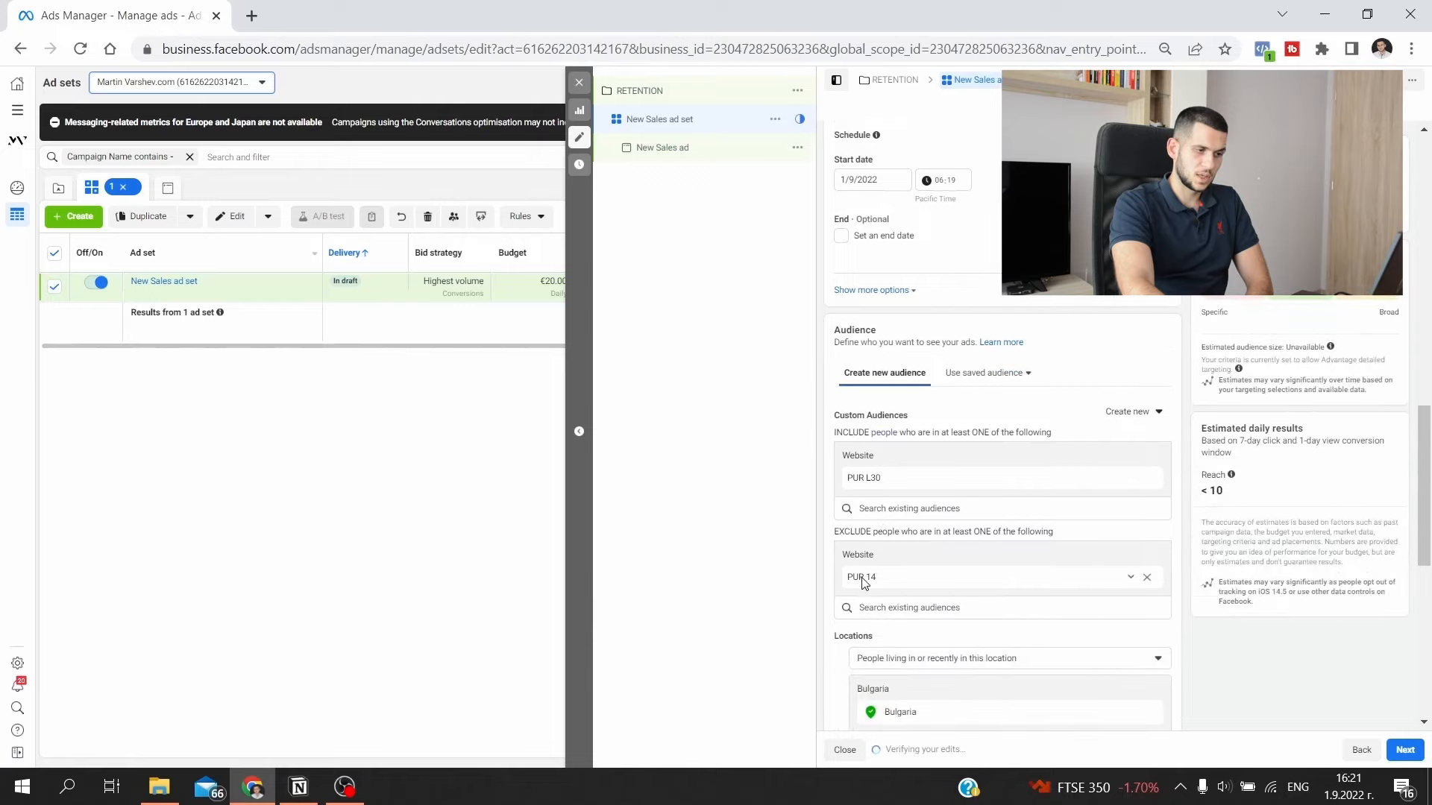